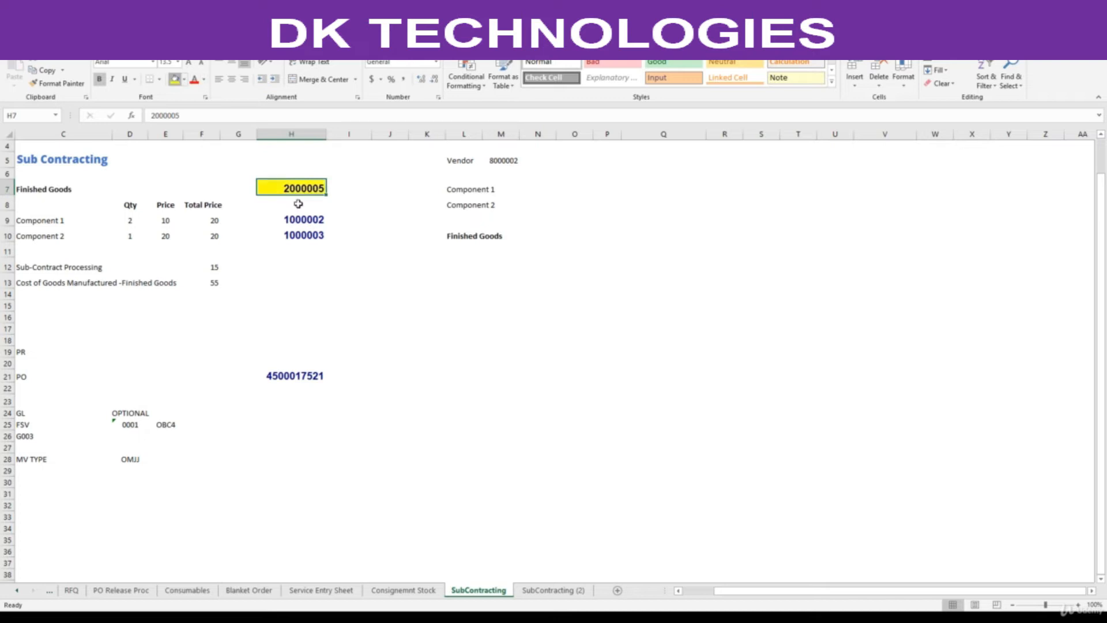
- Switch to the process document and review the steps for creating the BOM, subcontracting info record and SC purchase order
key("alt+Tab")
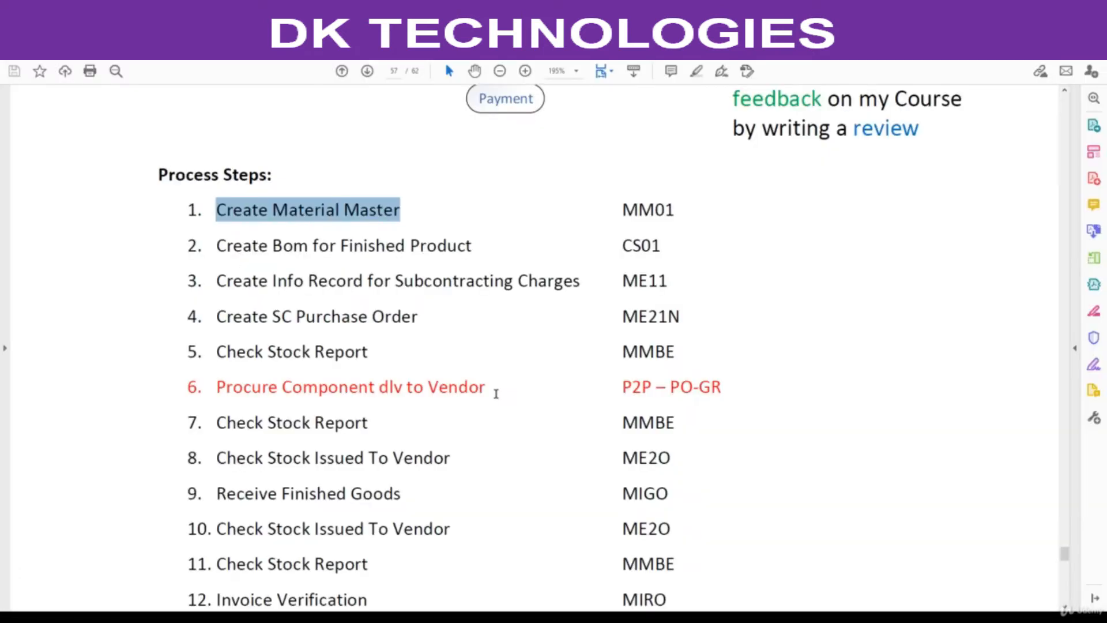
left_click_drag(217, 245, 439, 249)
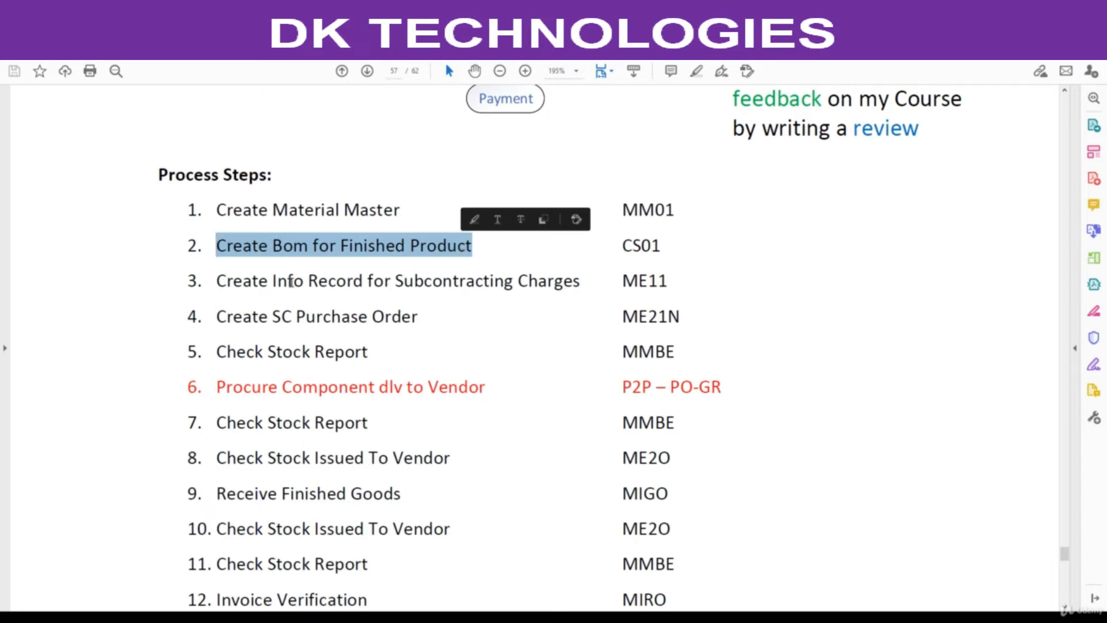
left_click_drag(216, 281, 391, 282)
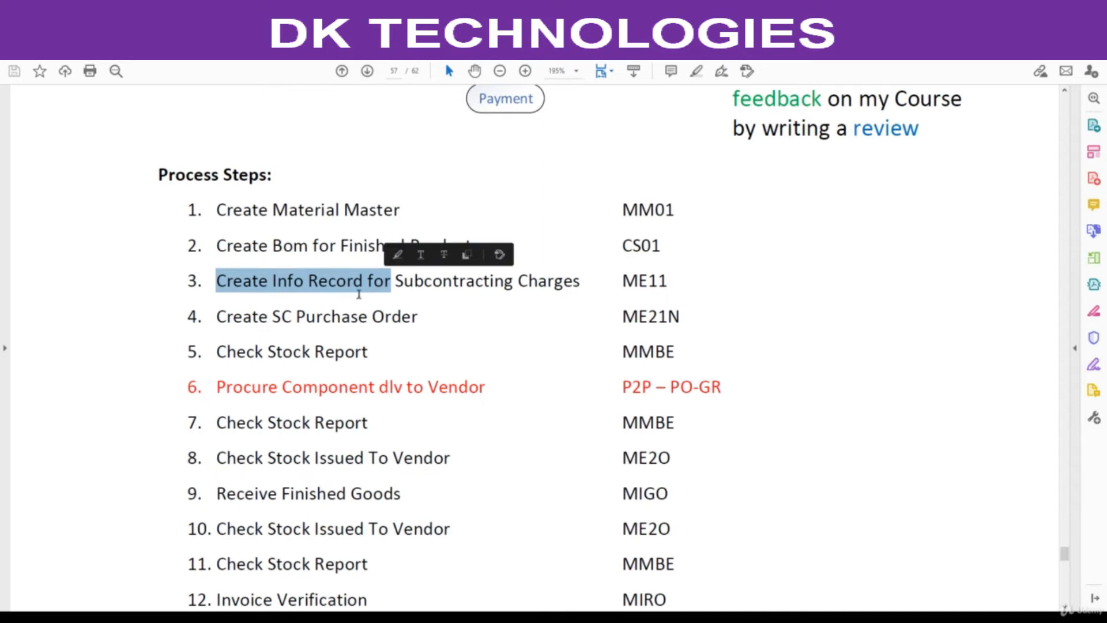
left_click_drag(217, 316, 418, 317)
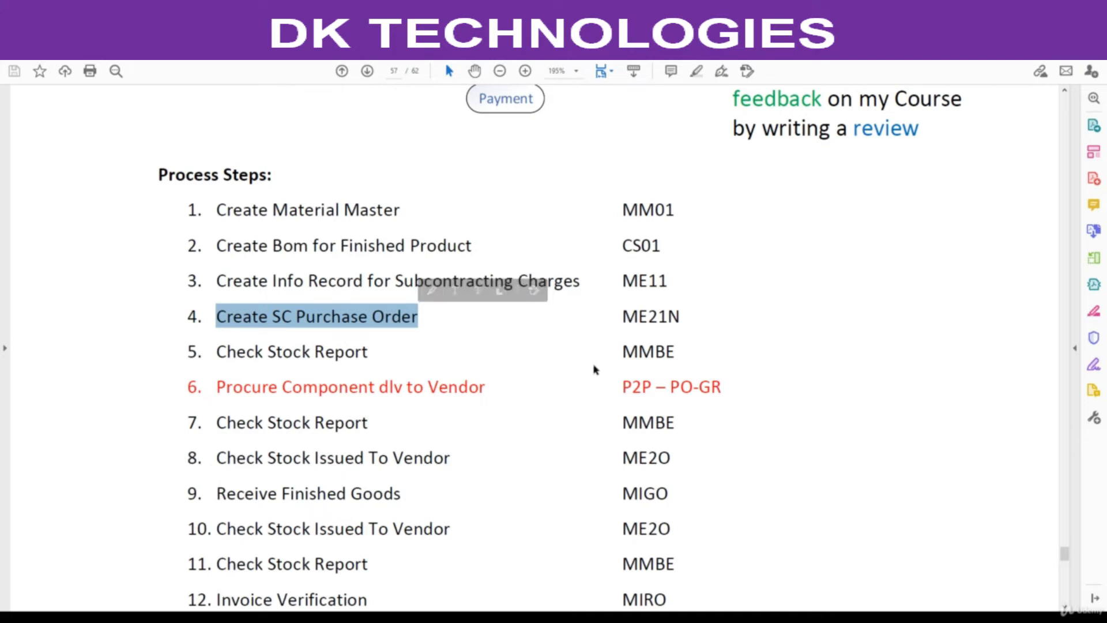
- Switch back to the Excel workbook and copy the two component material numbers, 1000002 and 1000003, on the SubContracting sheet
key("alt+Tab")
left_click_drag(302, 219, 317, 235)
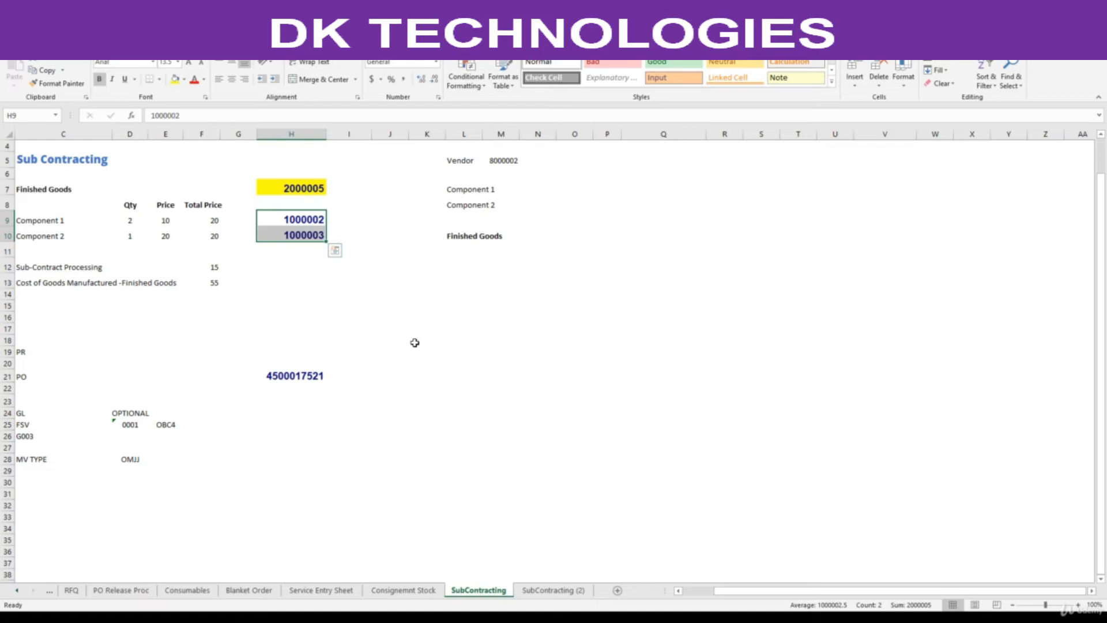
key("ctrl+c")
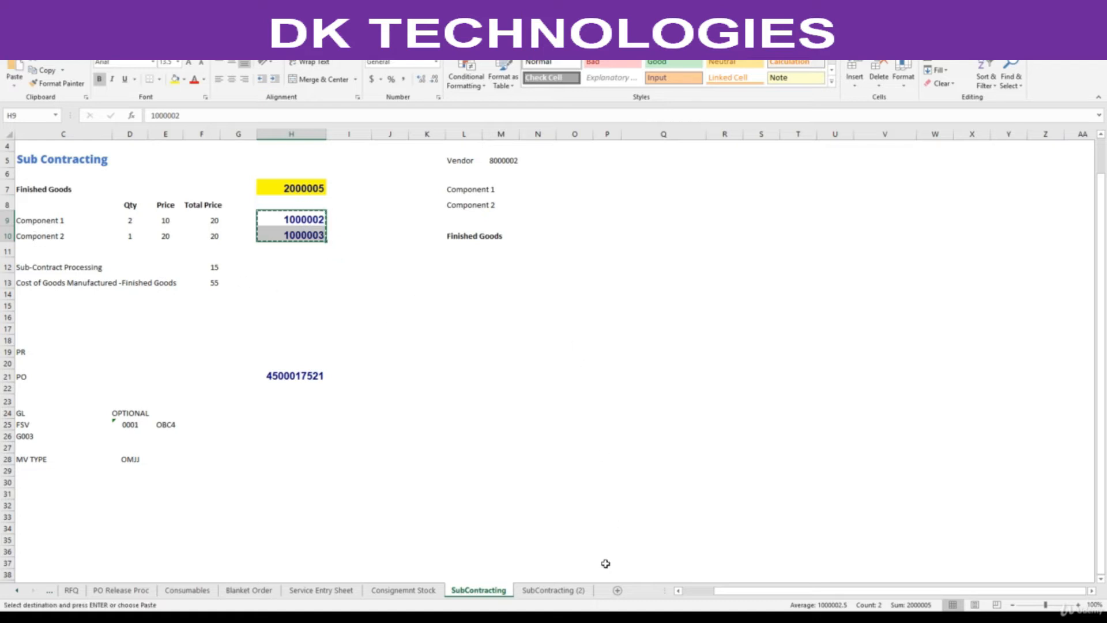
- Switch to SAP, run the MB52 warehouse stock report for copied materials 1000002 and 1000003 in plant 8801, and examine their unrestricted stock
mouse_move(581, 618)
left_click(612, 585)
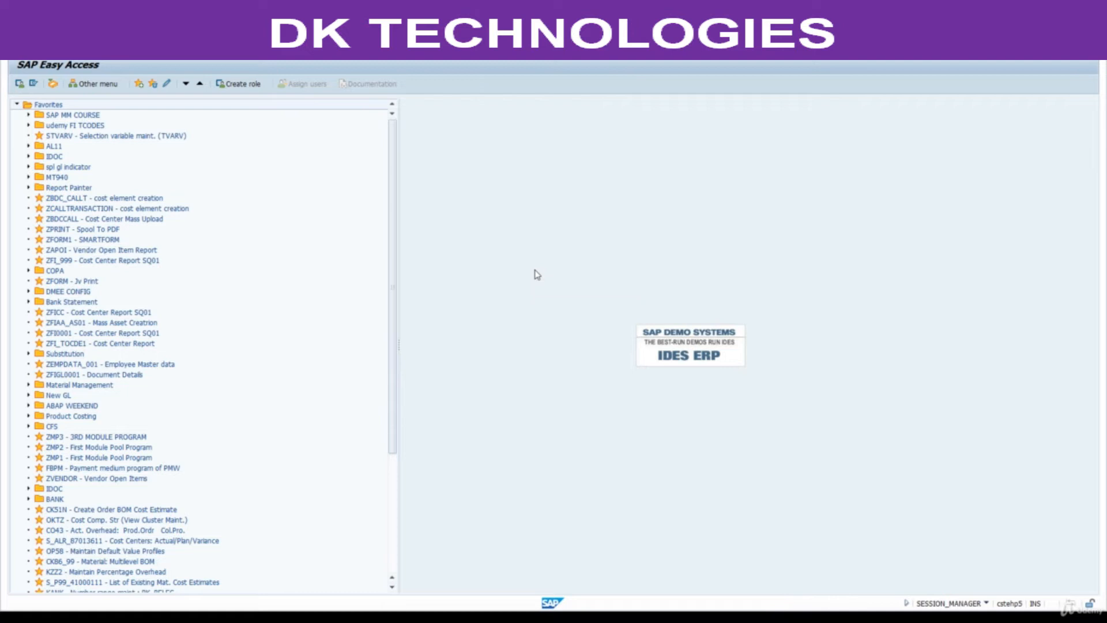
key("Return")
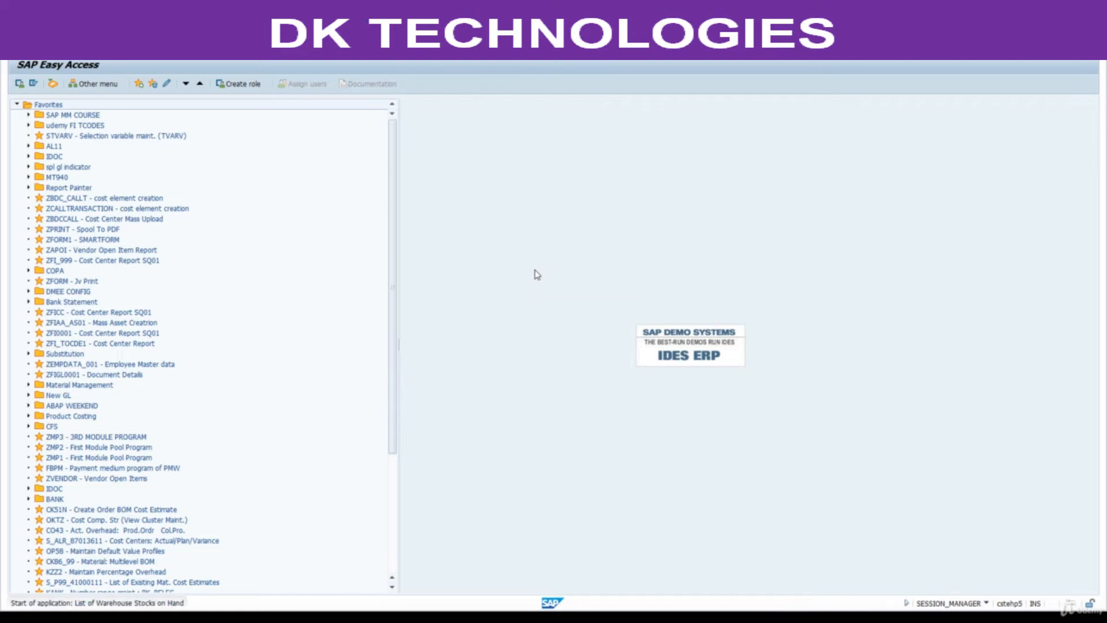
left_click(332, 118)
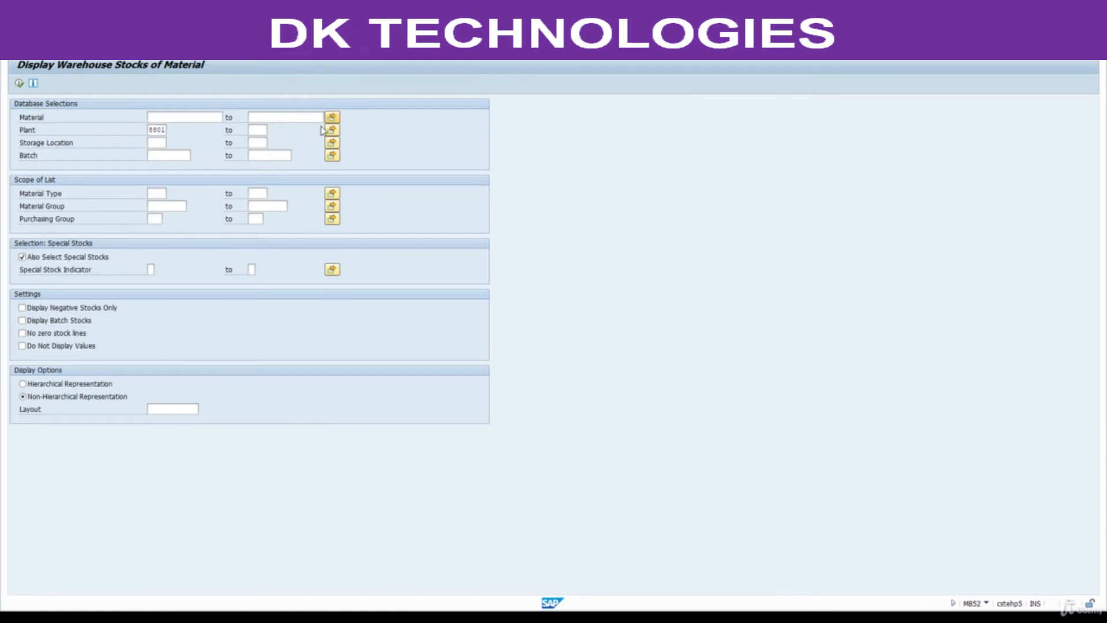
key("shift+F12")
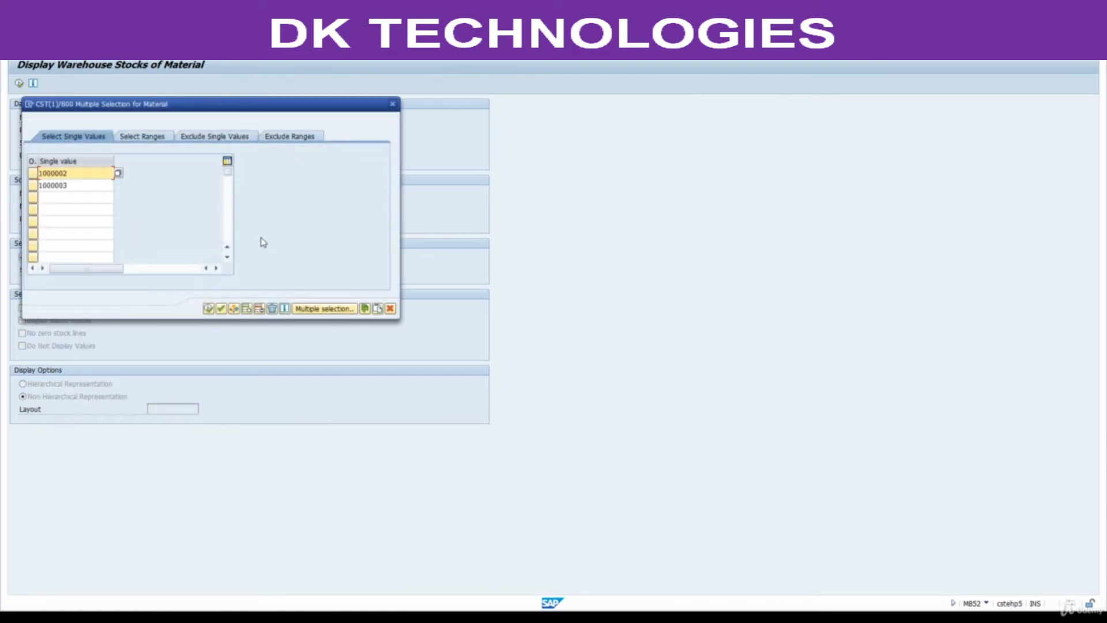
key("F8")
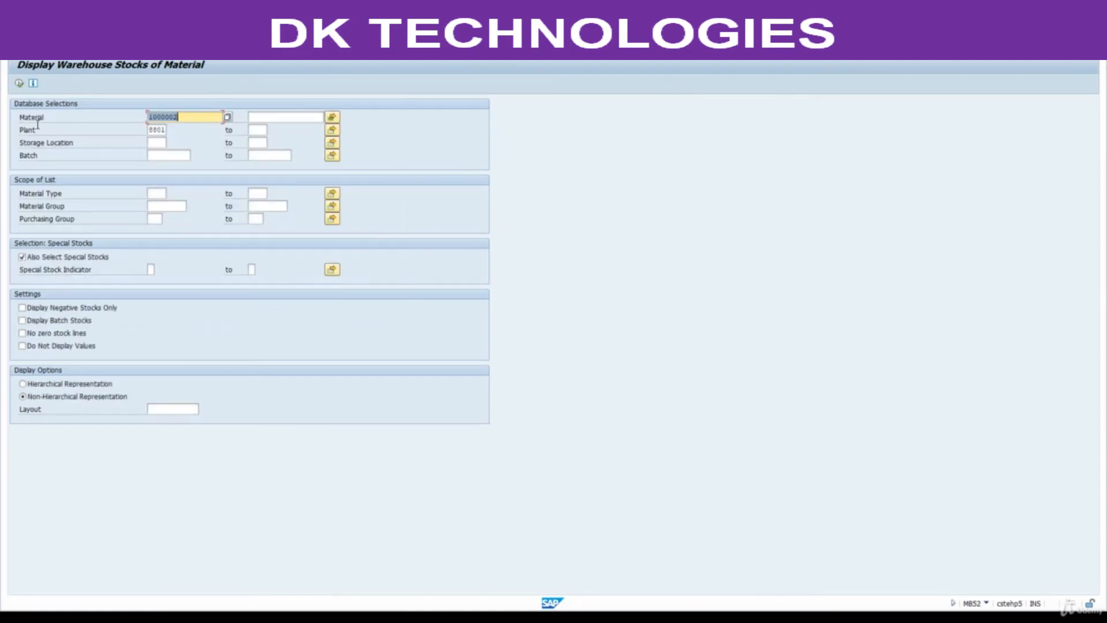
left_click(19, 83)
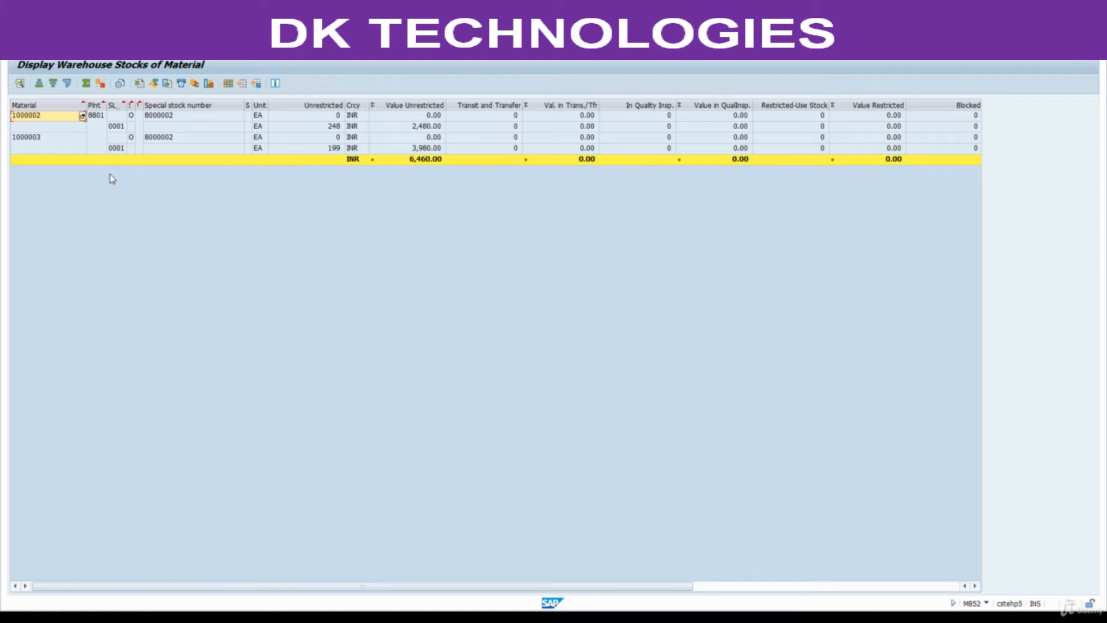
left_click(116, 129)
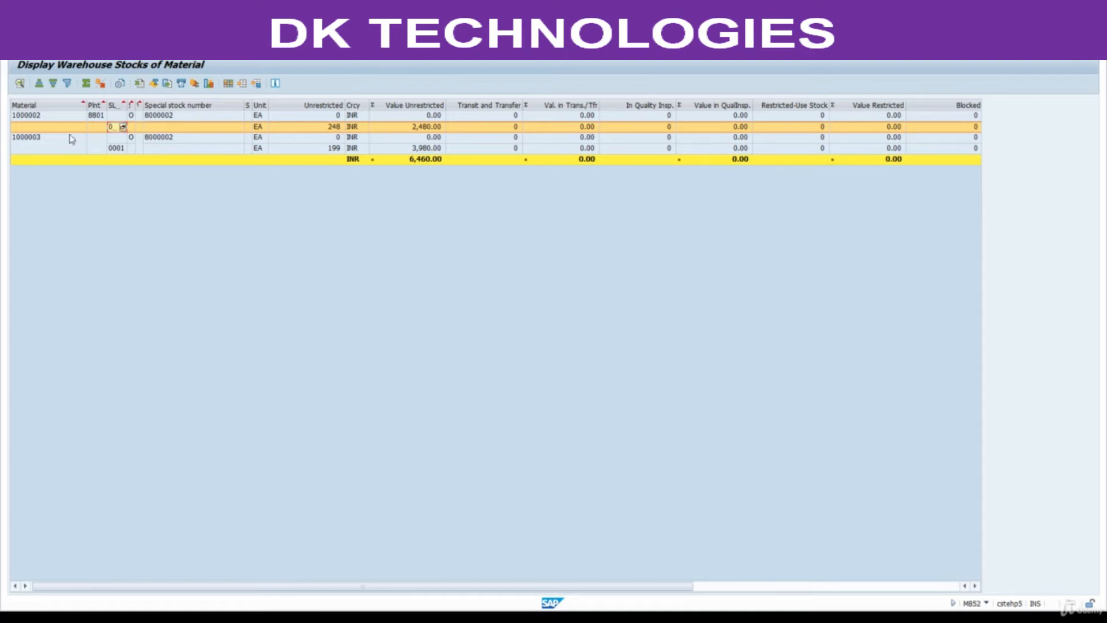
left_click(324, 149)
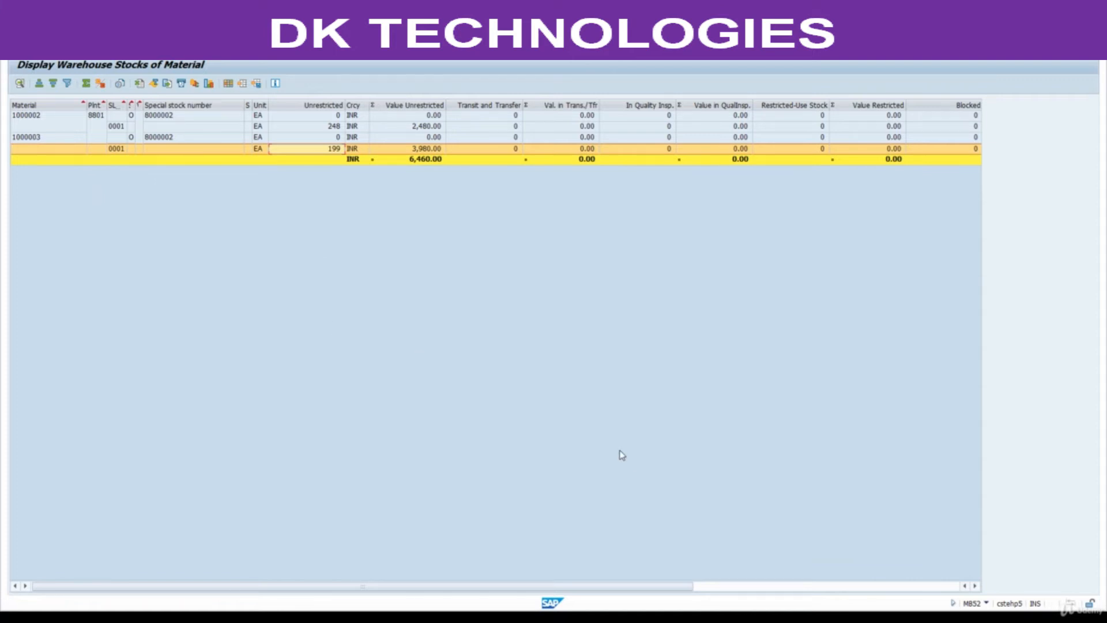
left_click(38, 117)
left_click(38, 138)
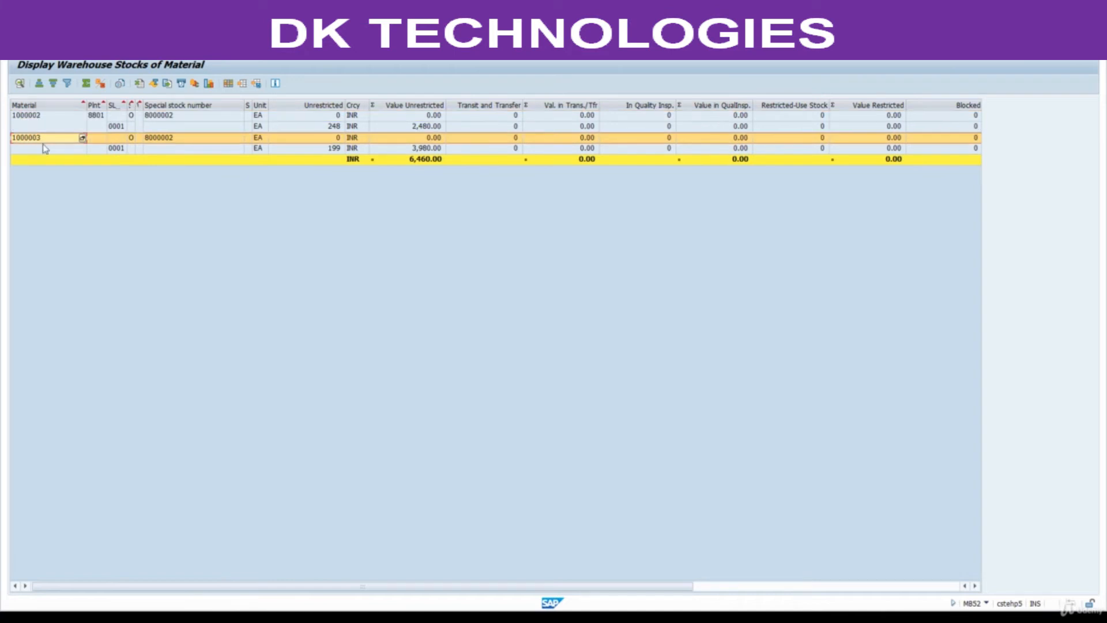
- Start MIGO in a second SAP session and set up an A07 Goods Issue with movement type 201
left_click(348, 48)
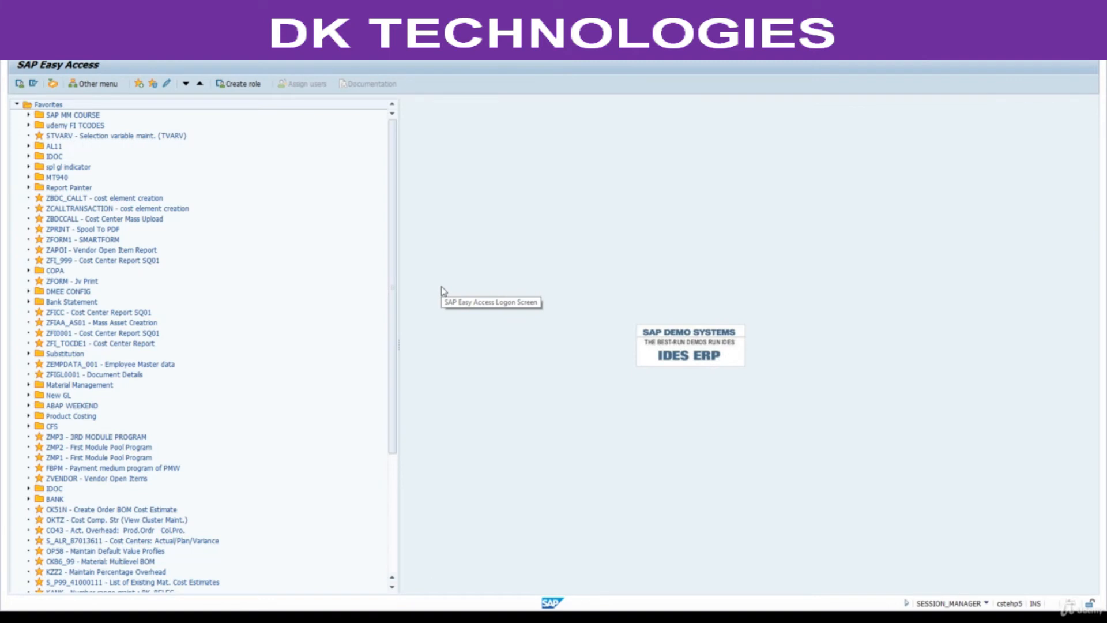
key("Return")
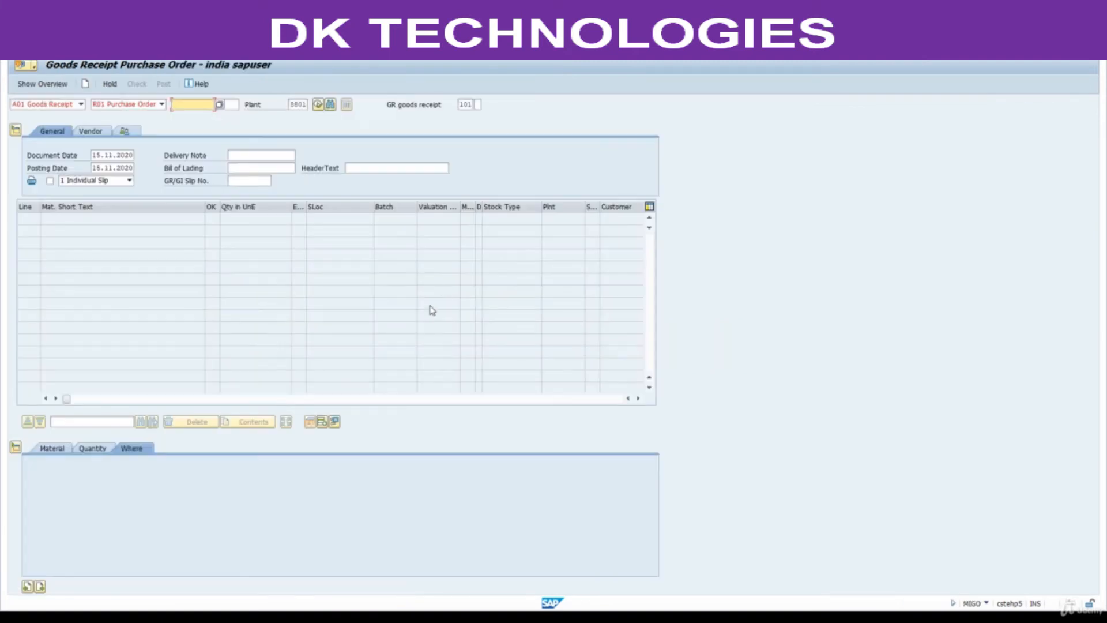
left_click(82, 104)
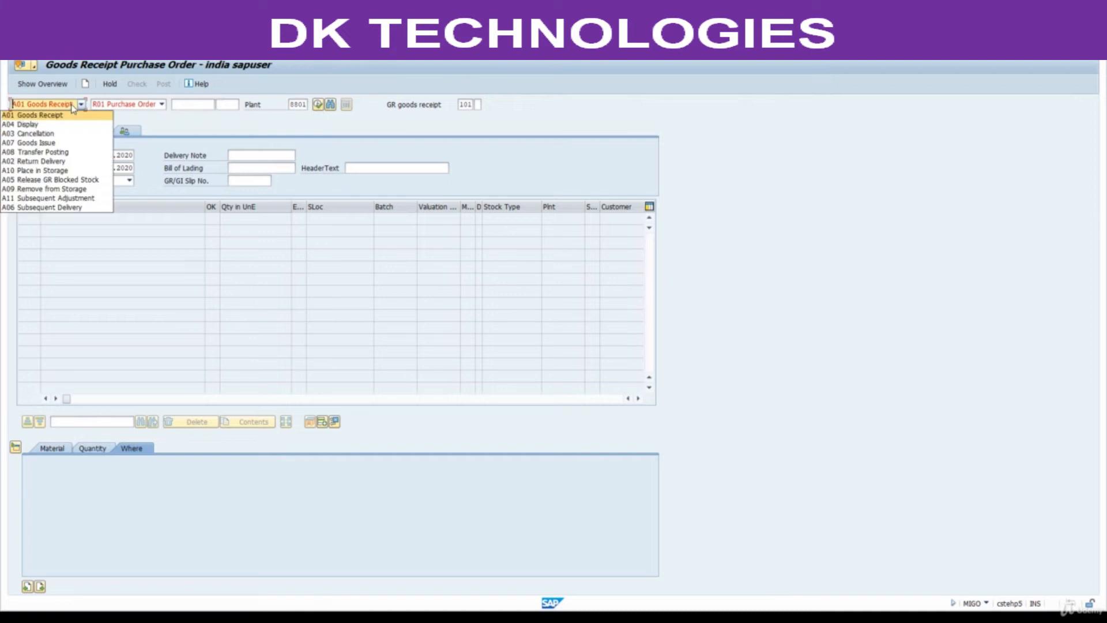
left_click(43, 143)
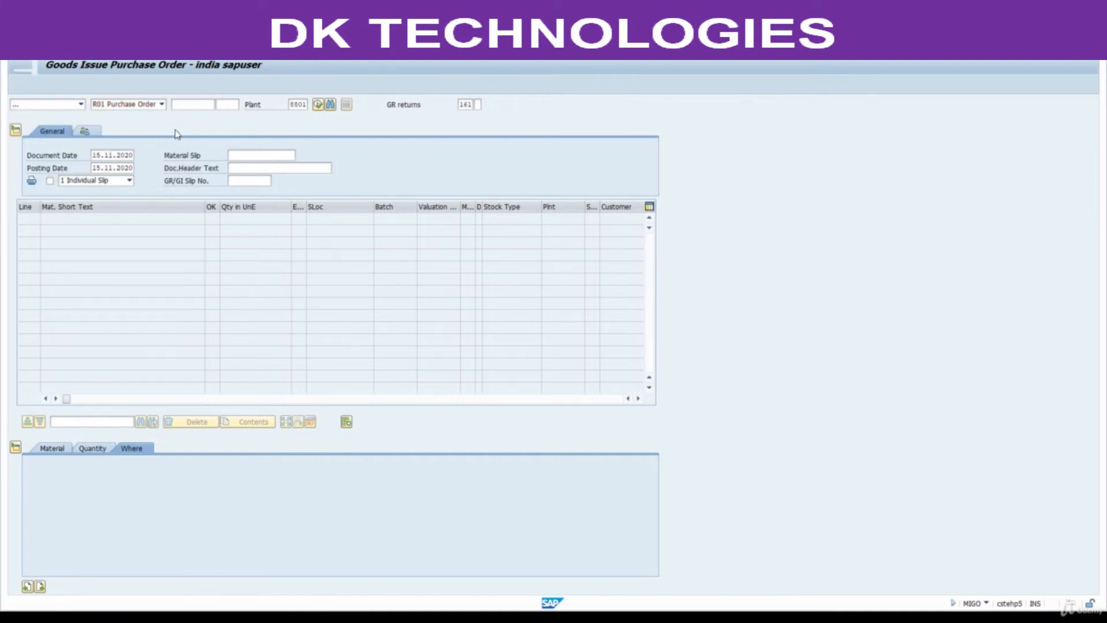
left_click(468, 105)
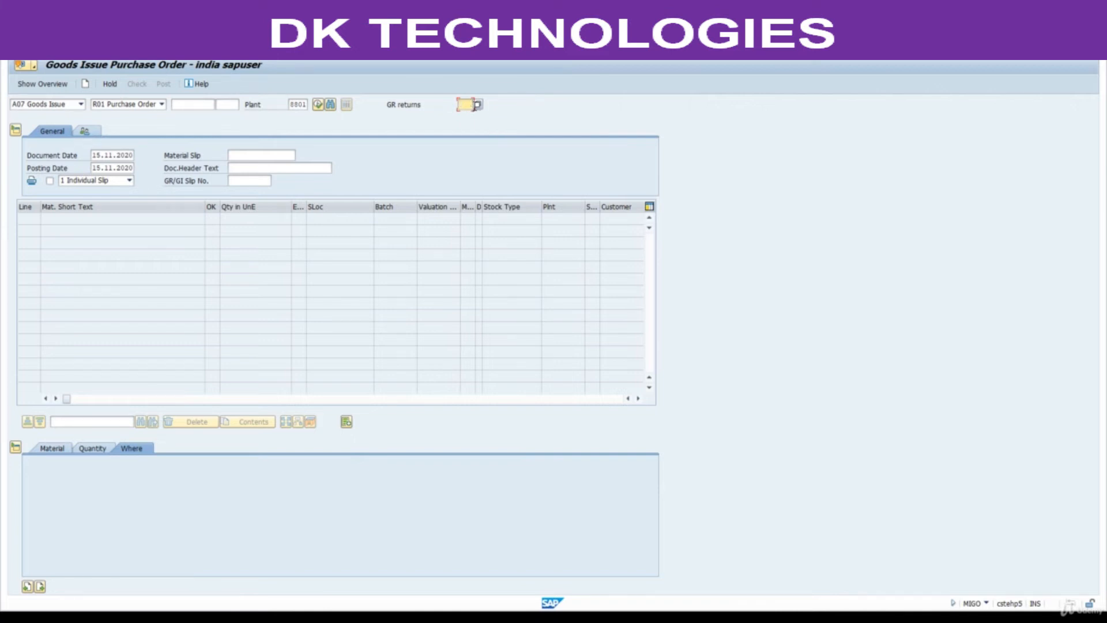
type("201")
key("Return")
- Change the goods issue reference to R10 Other and clear the special stock indicator beside movement type 201
left_click(46, 449)
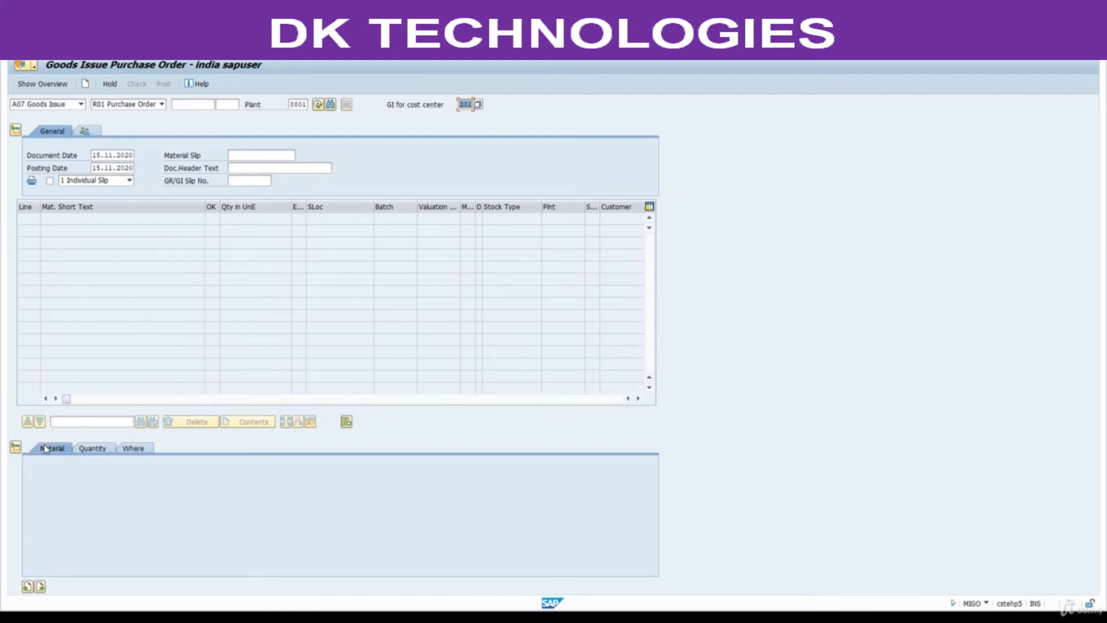
left_click(167, 267)
left_click(162, 104)
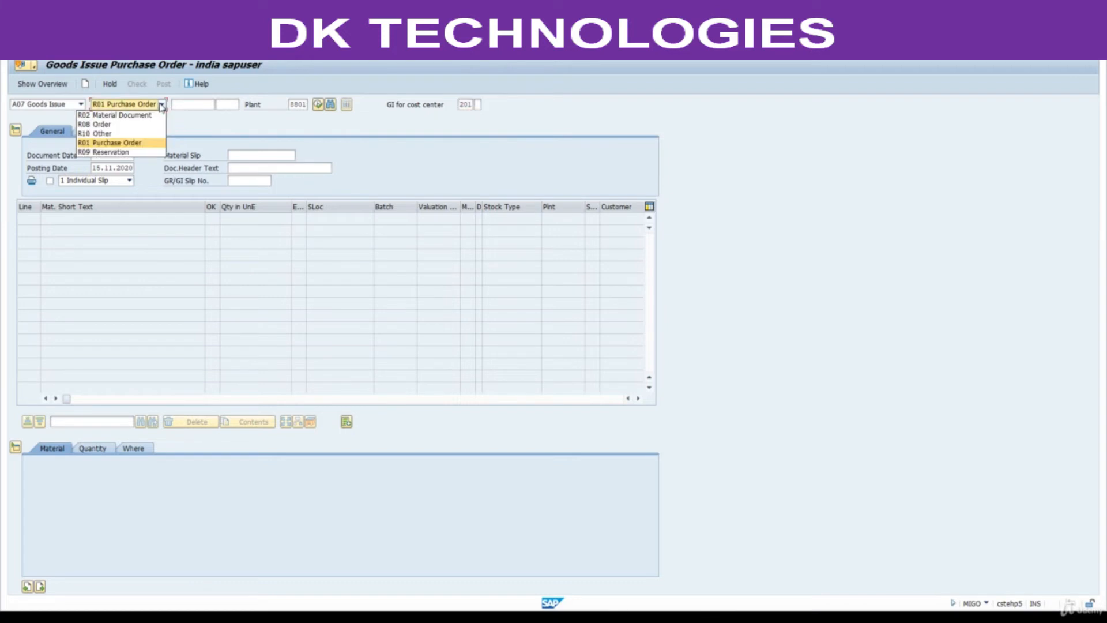
left_click(129, 133)
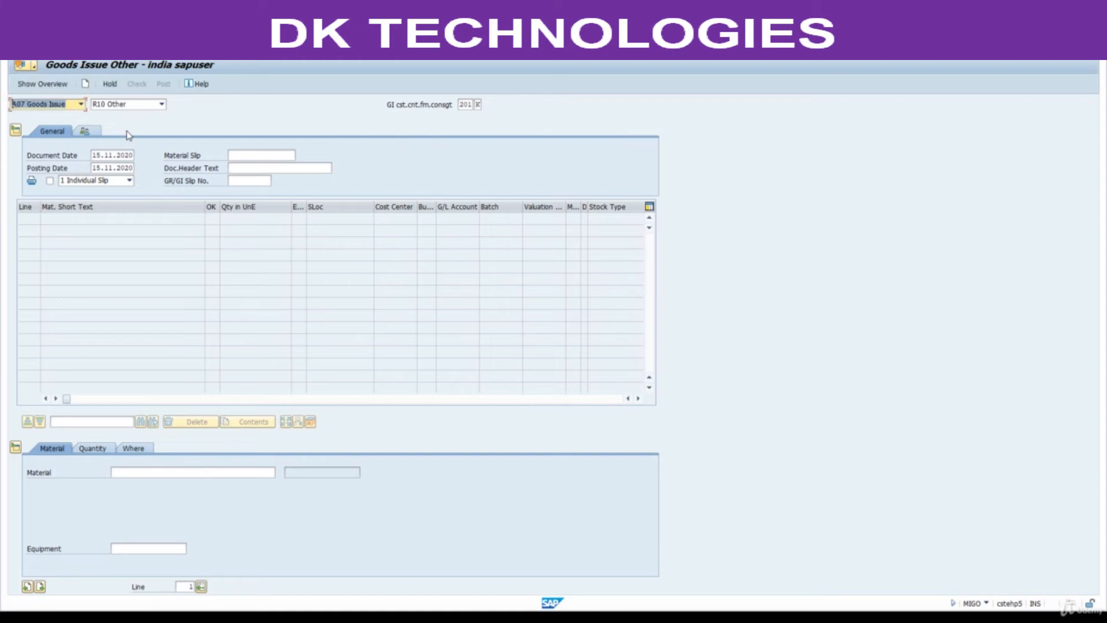
left_click(476, 104)
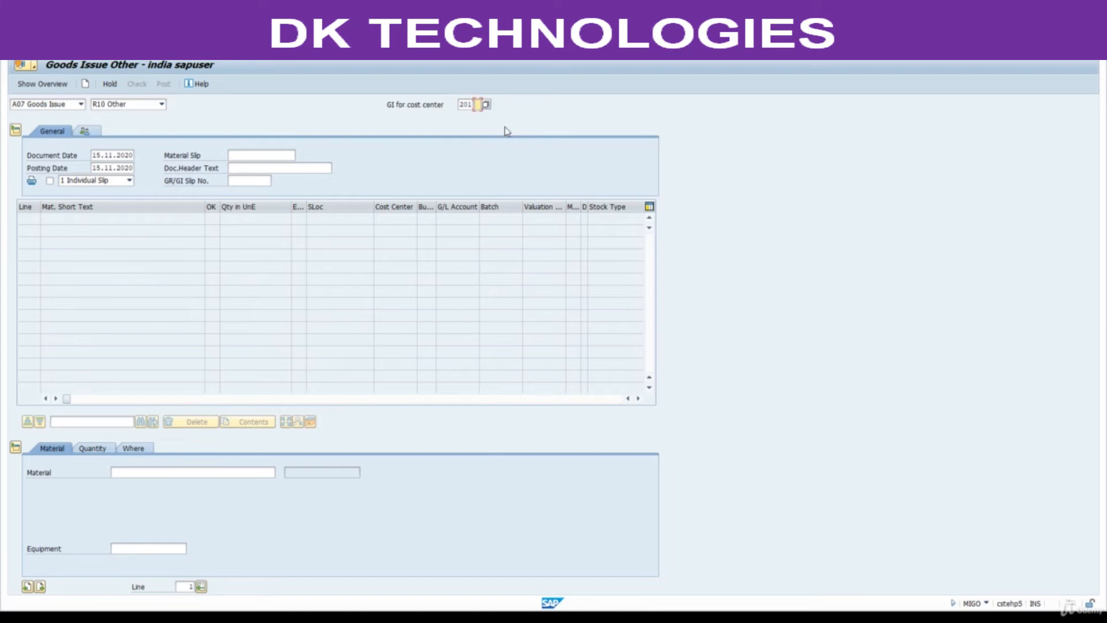
- Check the first component's number in the Excel workbook and enter material 1000002 as the goods issue item
left_click(130, 473)
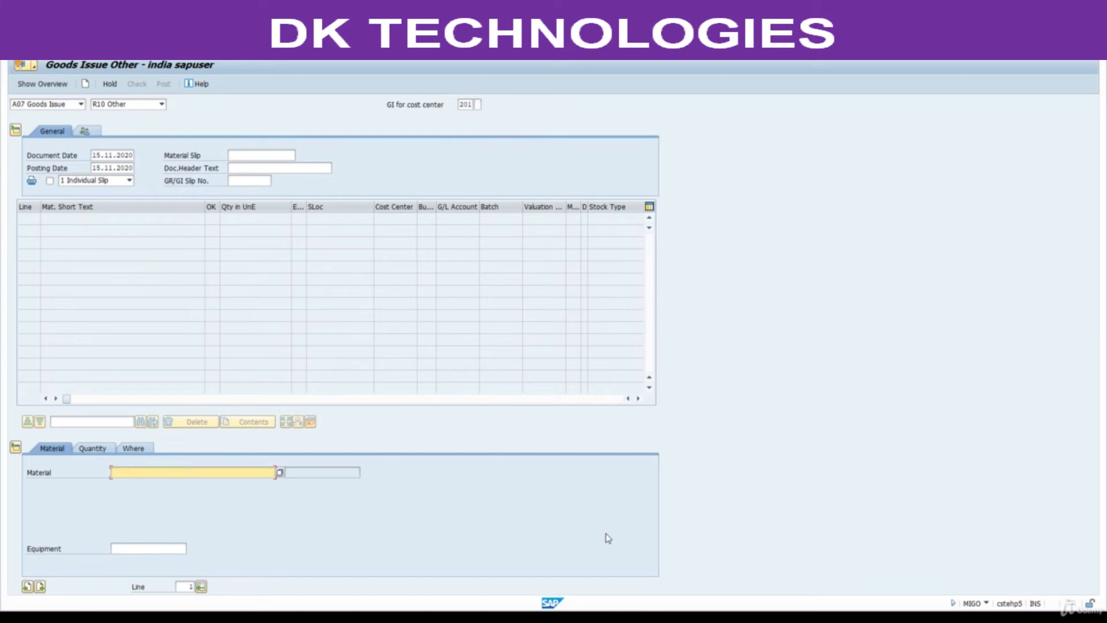
left_click(609, 617)
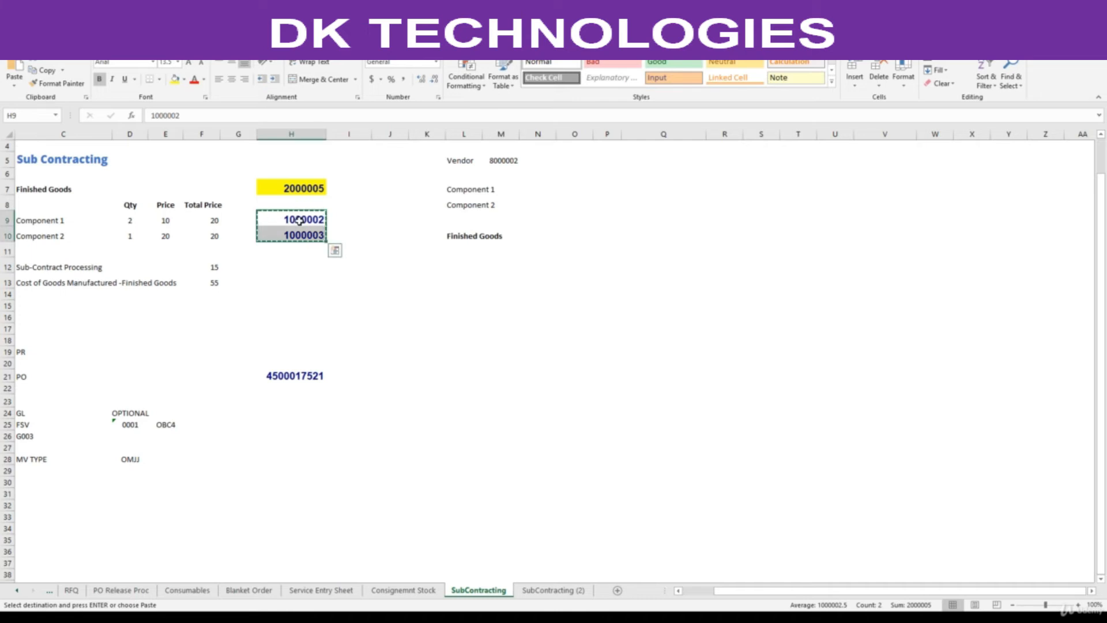
key("alt+Tab")
left_click(175, 473)
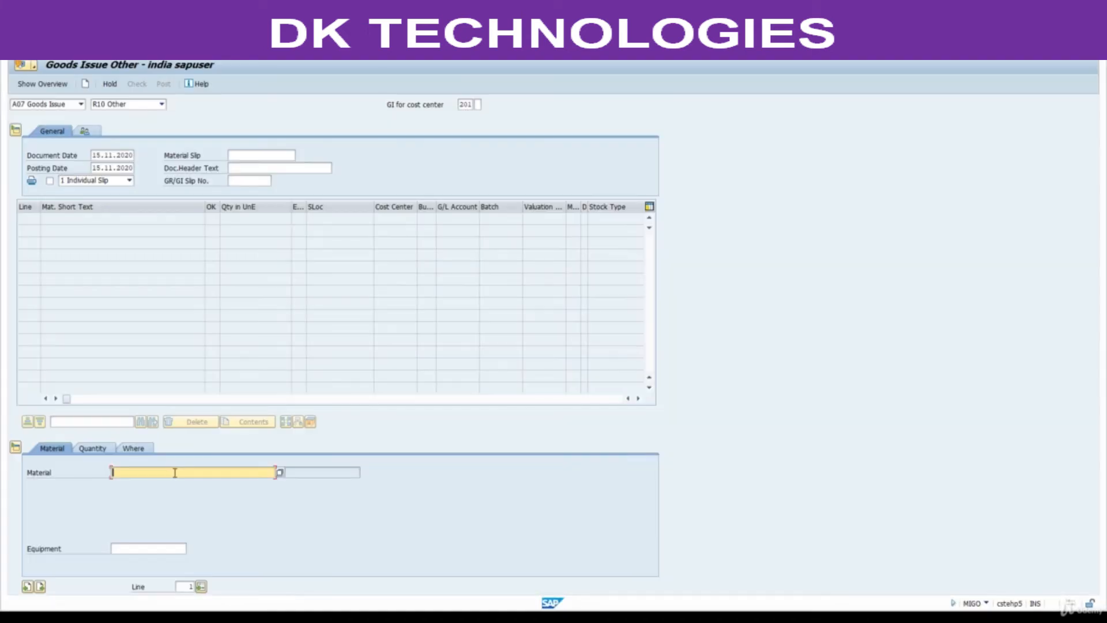
type("1000002")
key("Return")
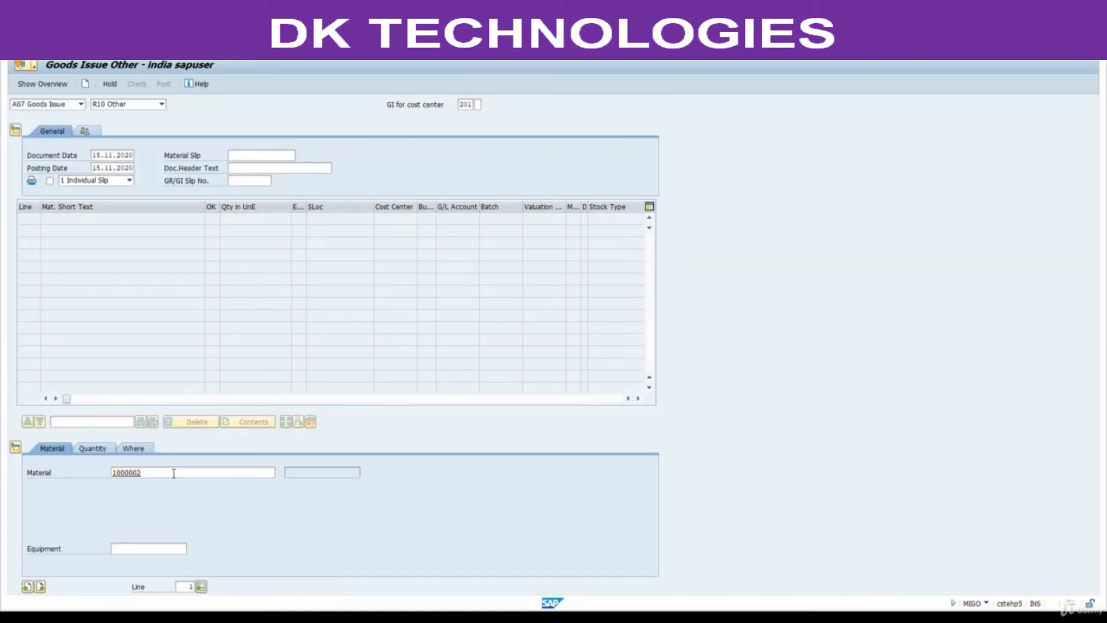
- Look up the first component's unrestricted stock in the warehouse stock report and enter 248 as the item's quantity
left_click(96, 452)
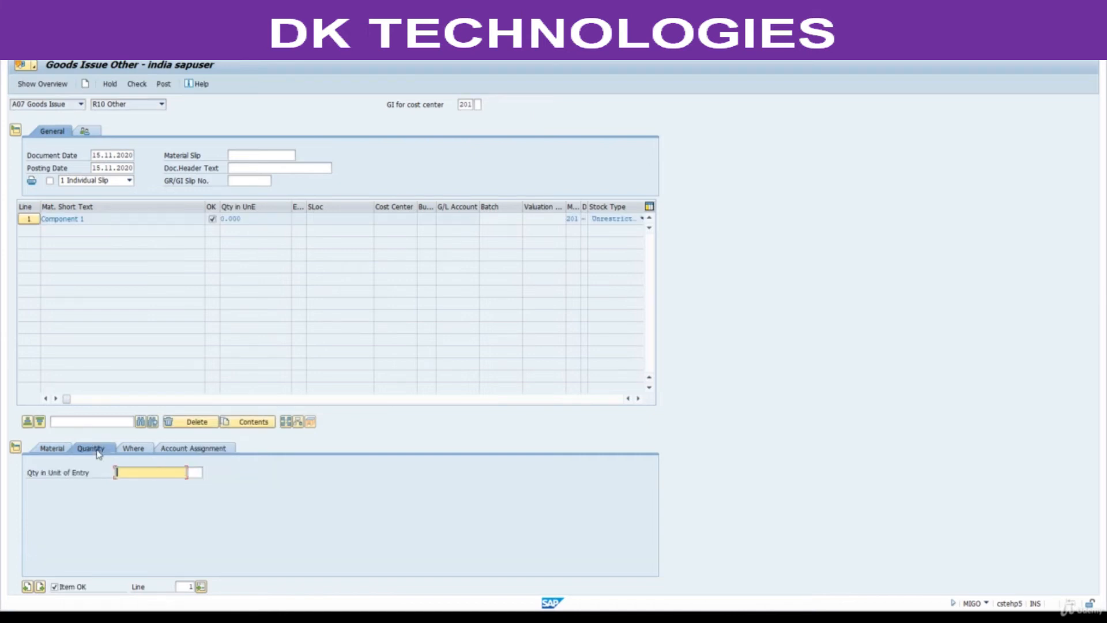
mouse_move(579, 617)
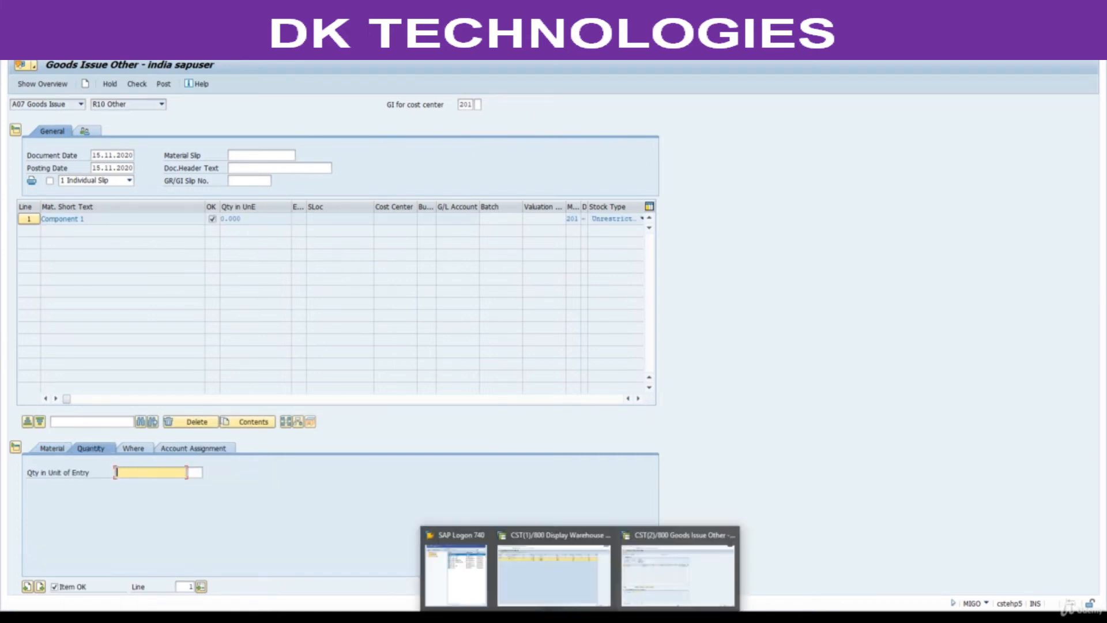
left_click(567, 583)
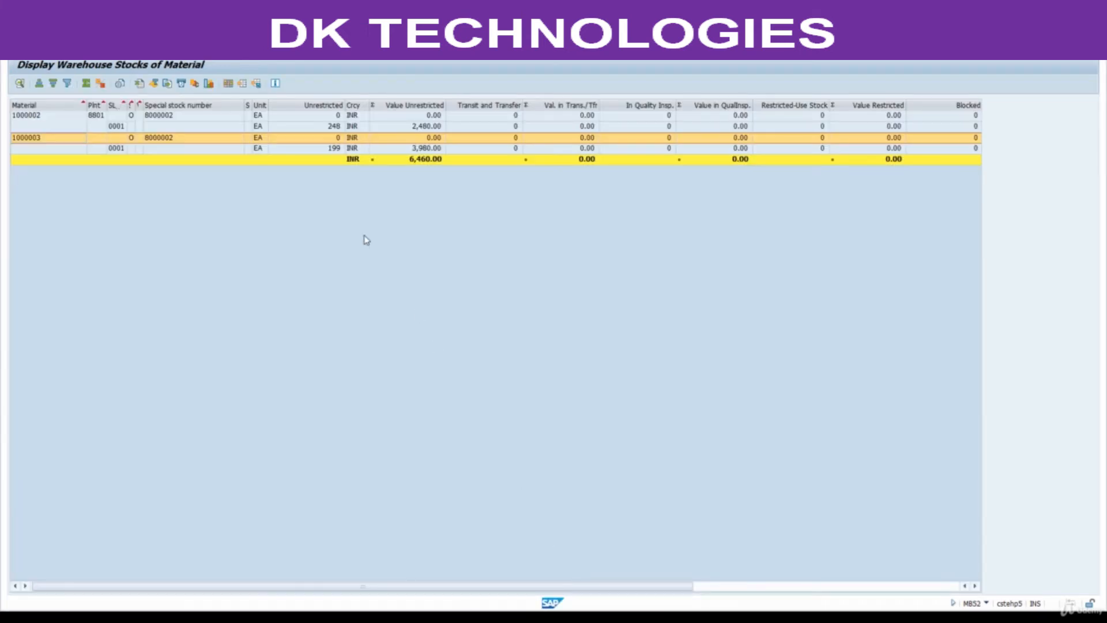
left_click(332, 126)
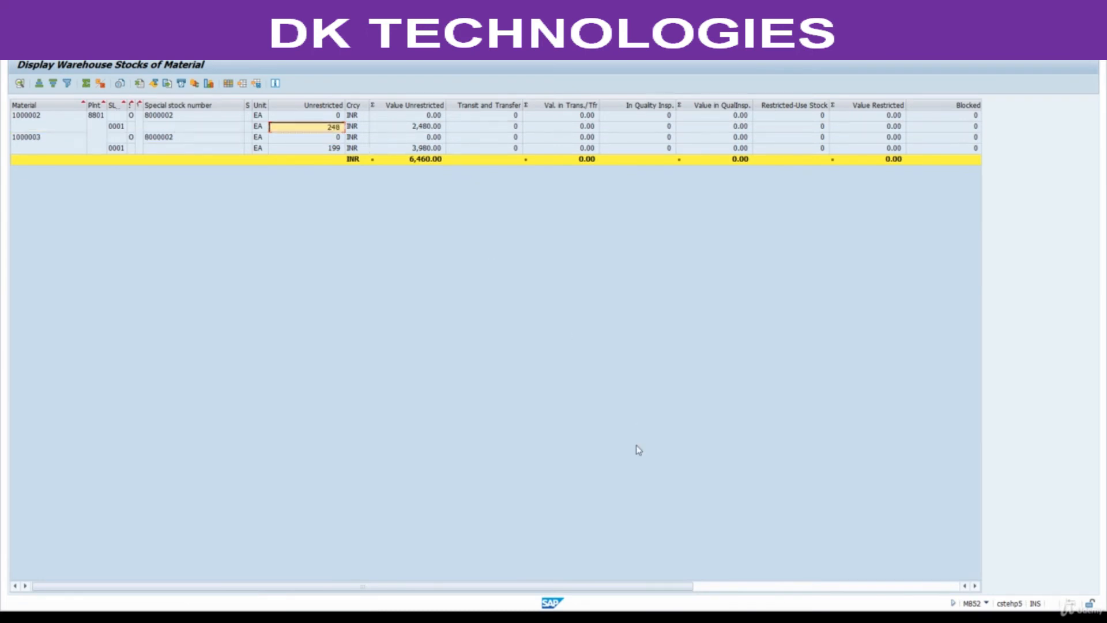
mouse_move(580, 617)
left_click(677, 576)
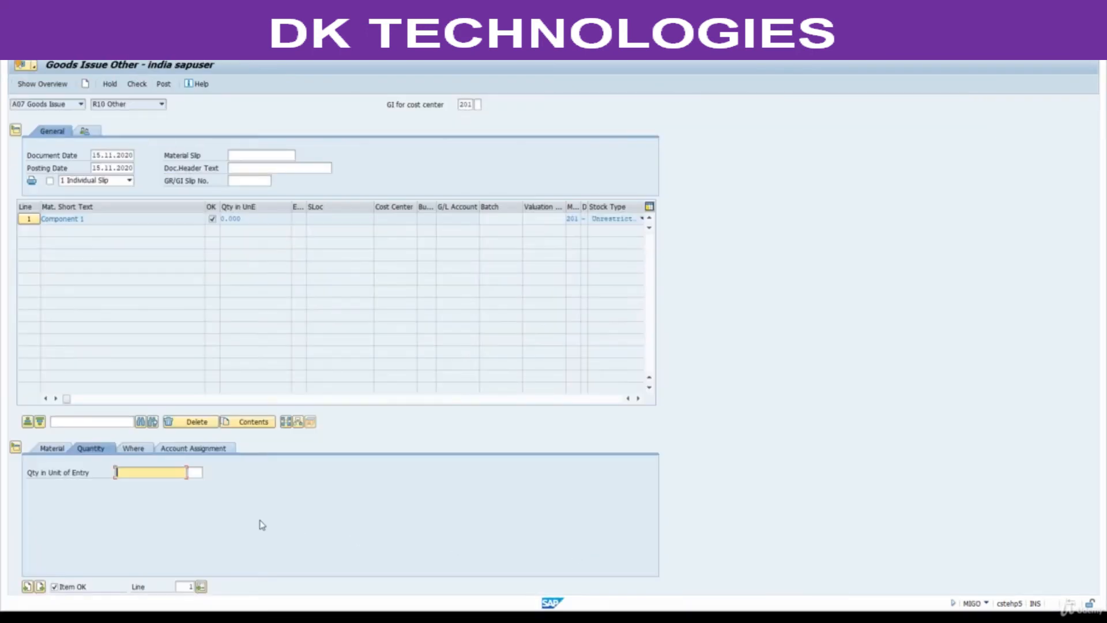
key("Return")
- Set the item's plant to 8801 and its storage location to 0001
left_click(146, 451)
left_click(130, 494)
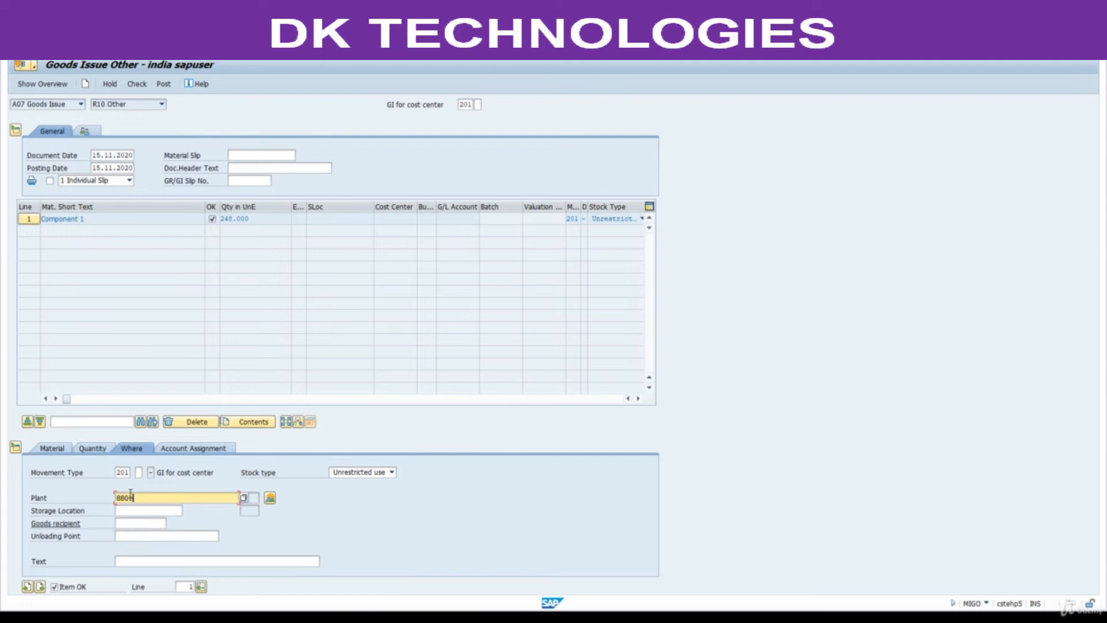
left_click(136, 511)
type("0001")
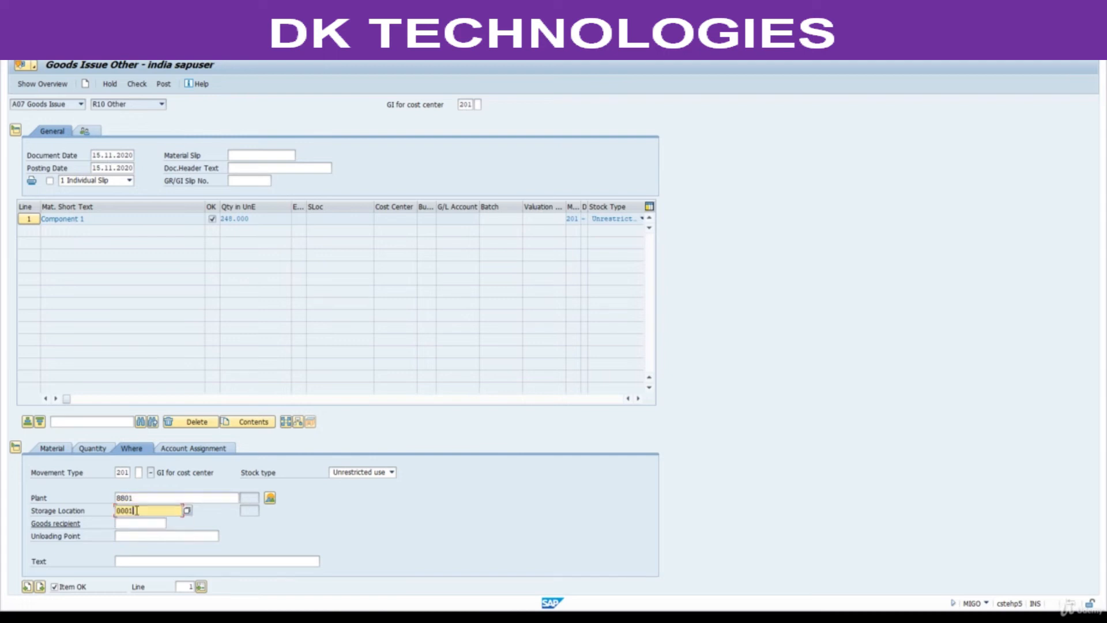
- Open the first item's account assignment and copy G/L account 405200 from the Consumables sheet of the Excel workbook
key("Return")
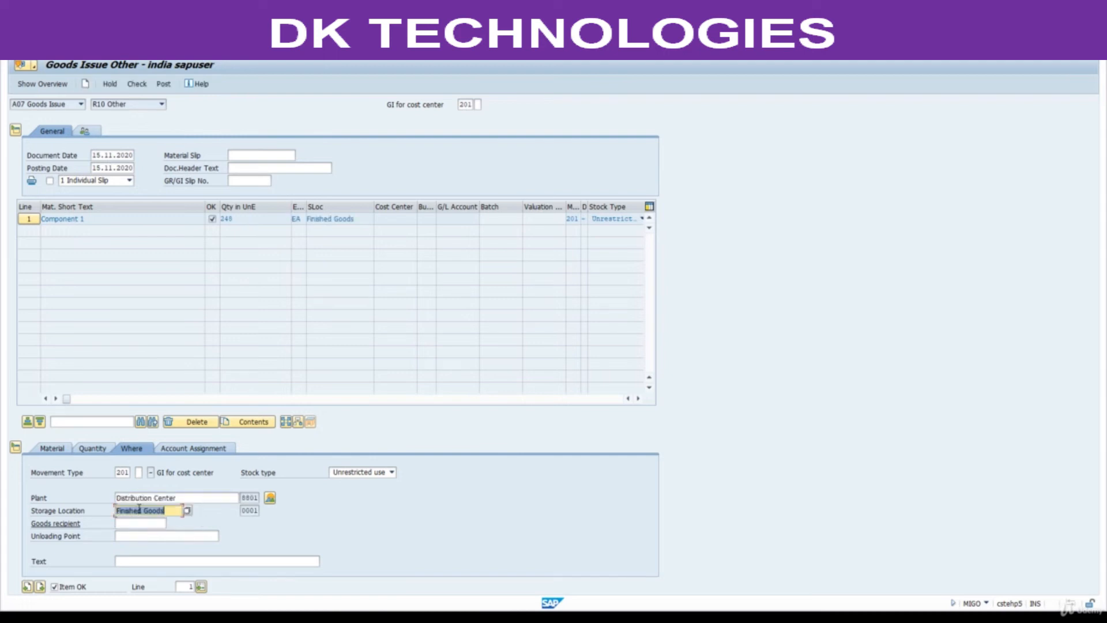
left_click(203, 449)
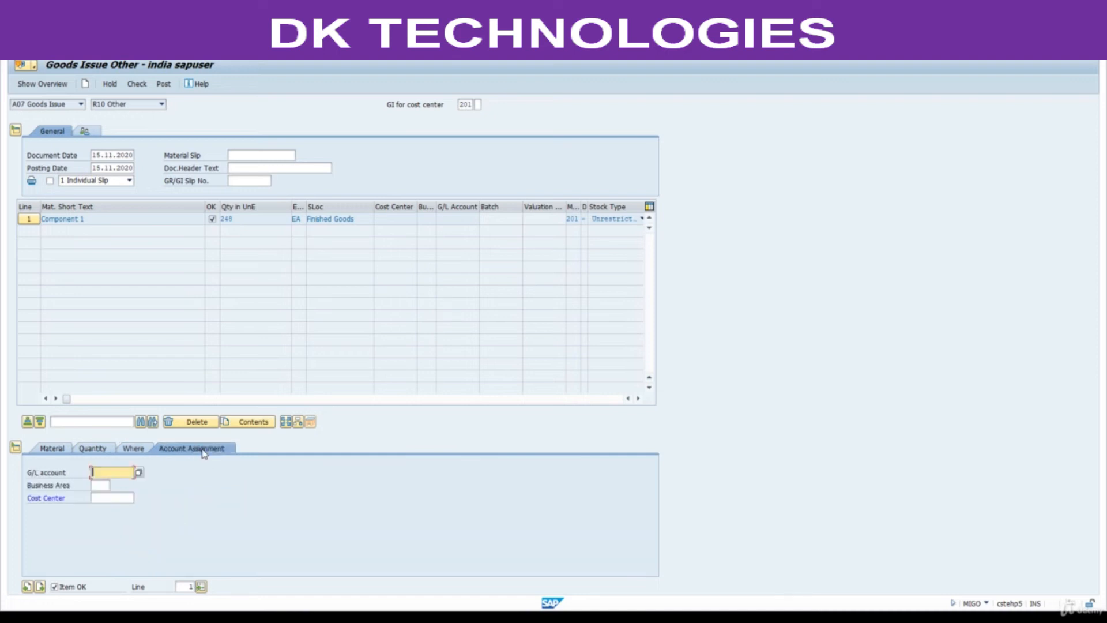
left_click(611, 617)
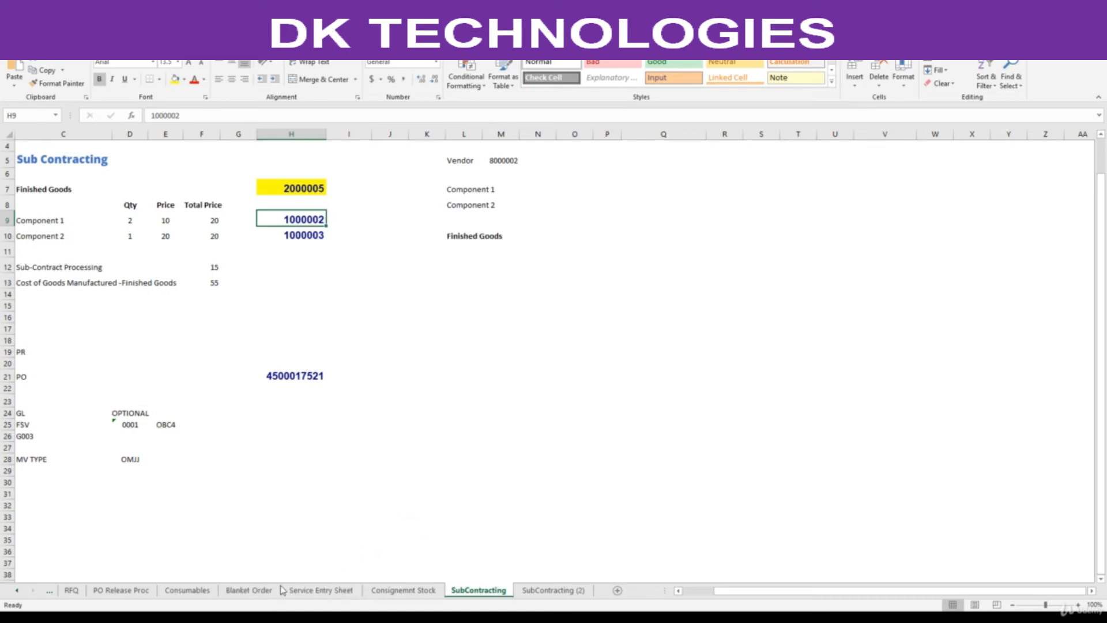
left_click(195, 593)
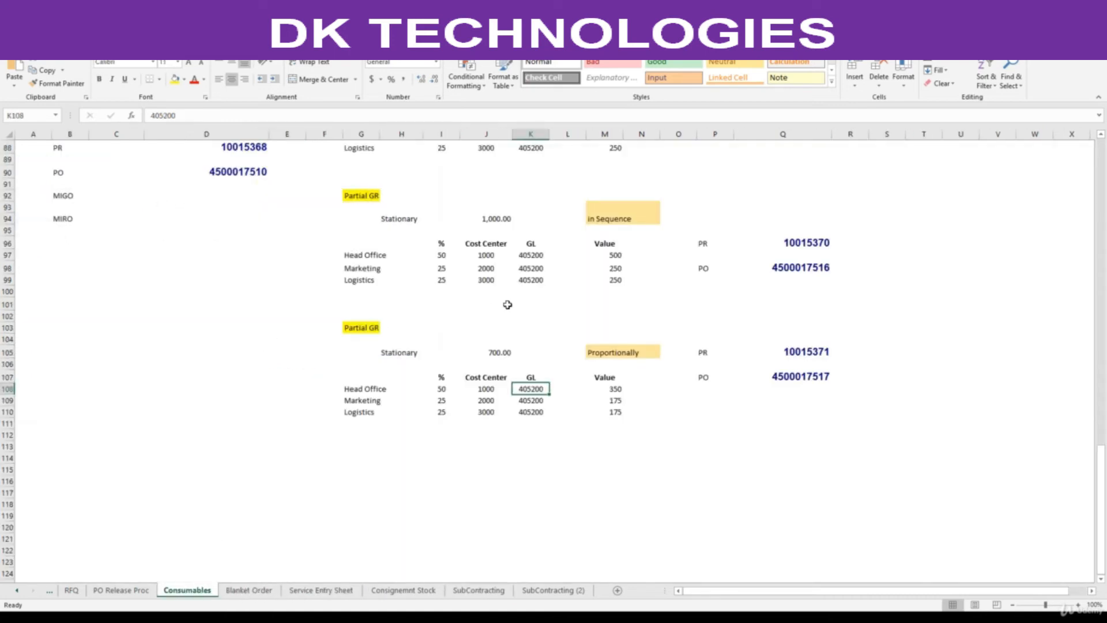
left_click(533, 257)
key("ctrl+c")
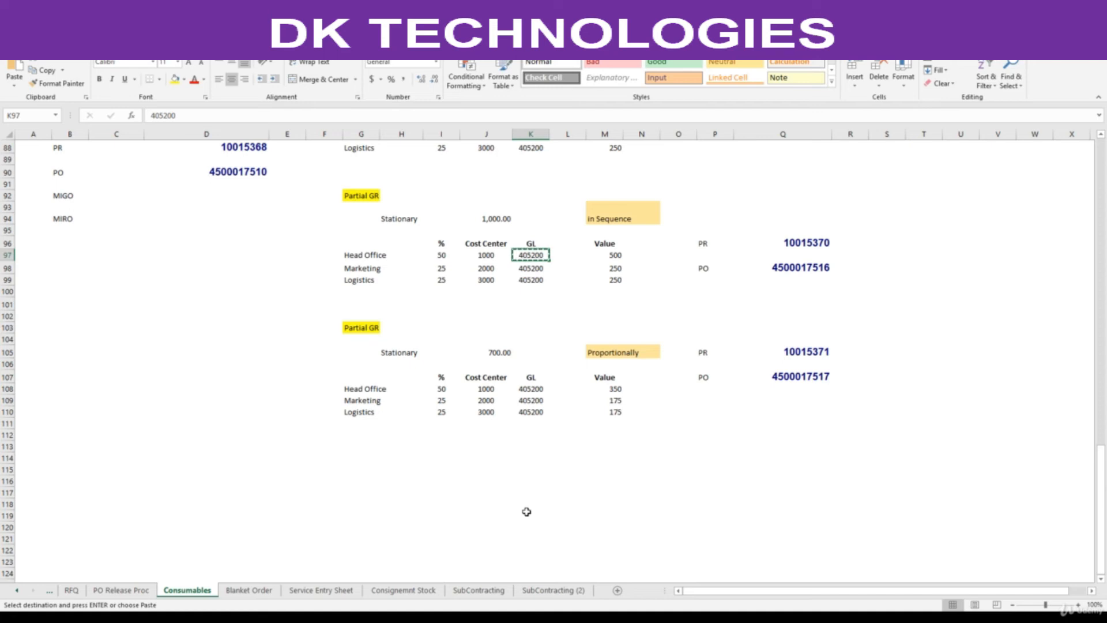
- Add the label Scenario 2 in C33 and GL in C35 of the SubContracting sheet
left_click(484, 589)
scroll(312, 492, "down", 2)
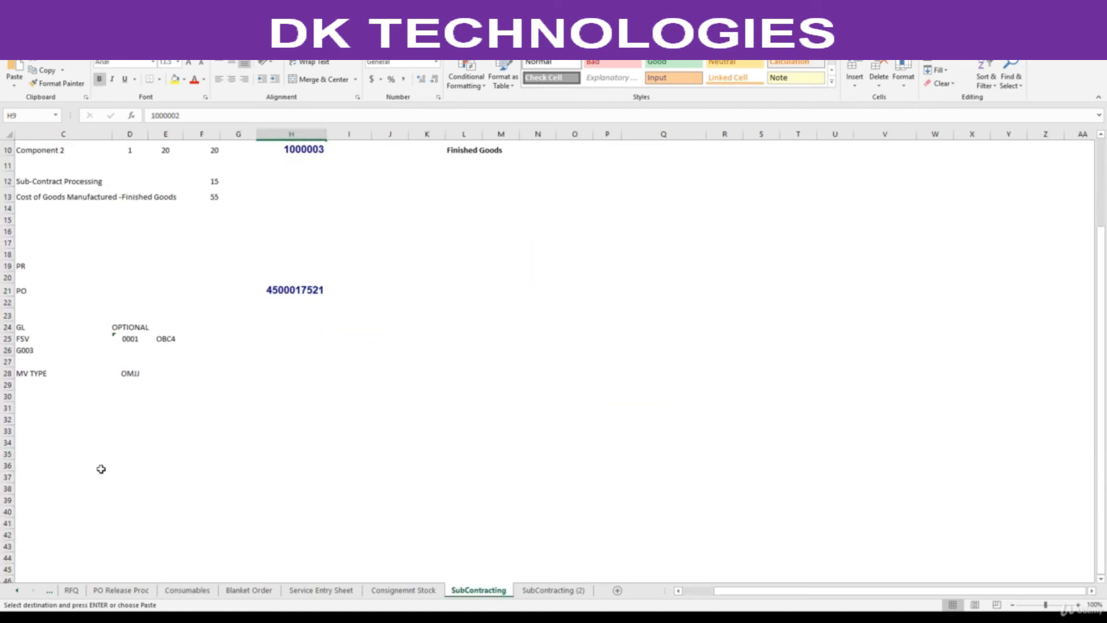
left_click(54, 441)
key("Up")
type("Sc")
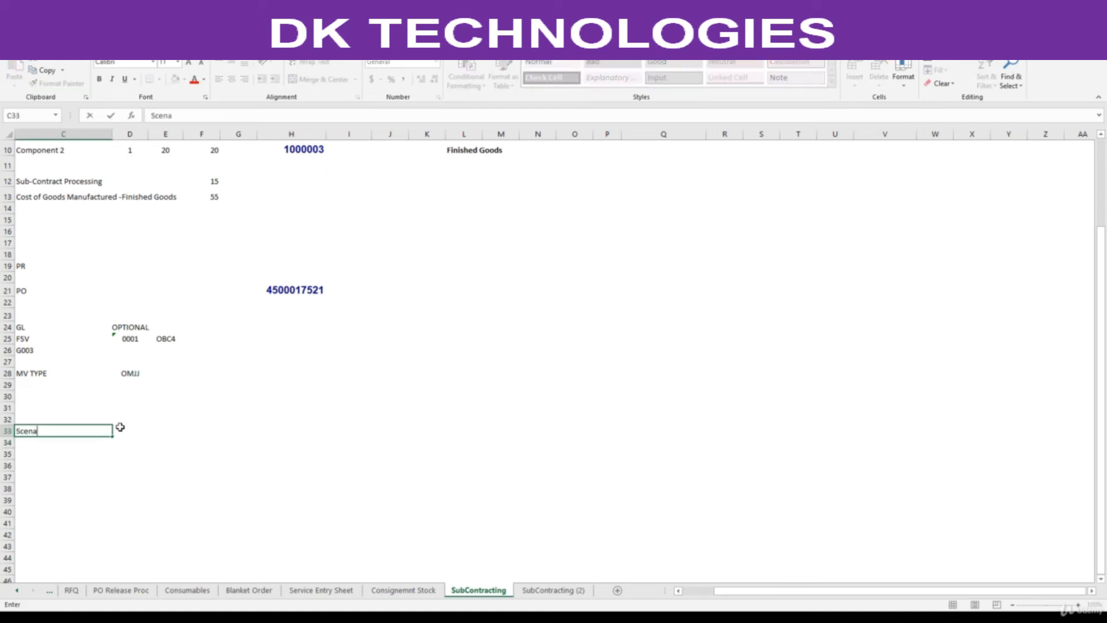
type("enario 2")
key("Return")
key("Return")
type("GL")
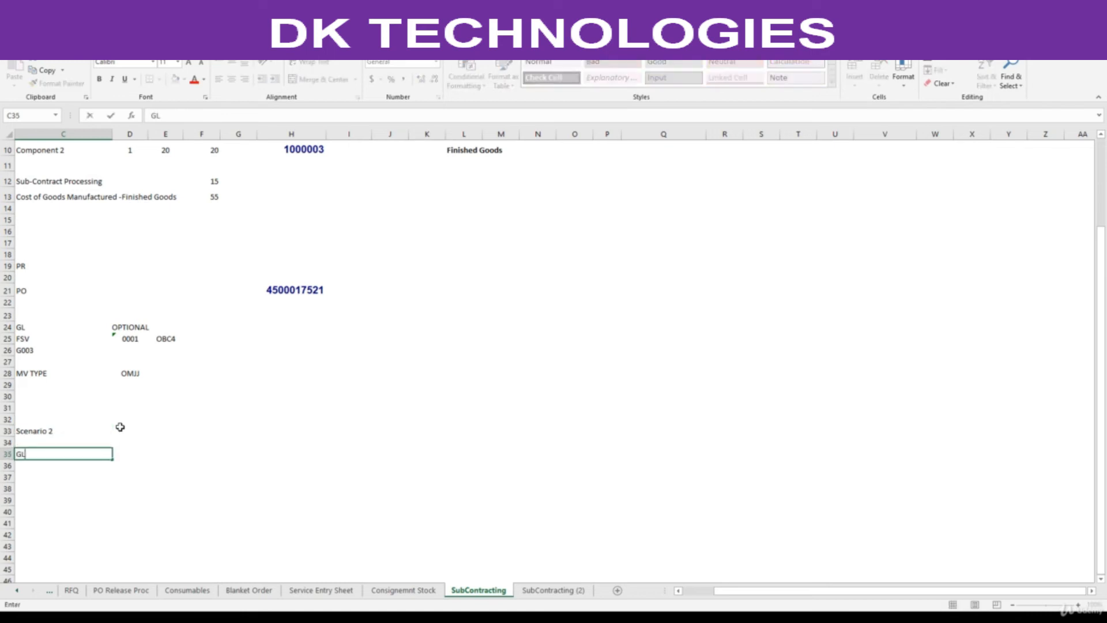
- Copy G/L account 405200 from the Consumables sheet into D35, beside the GL label on the SubContracting sheet
key("Tab")
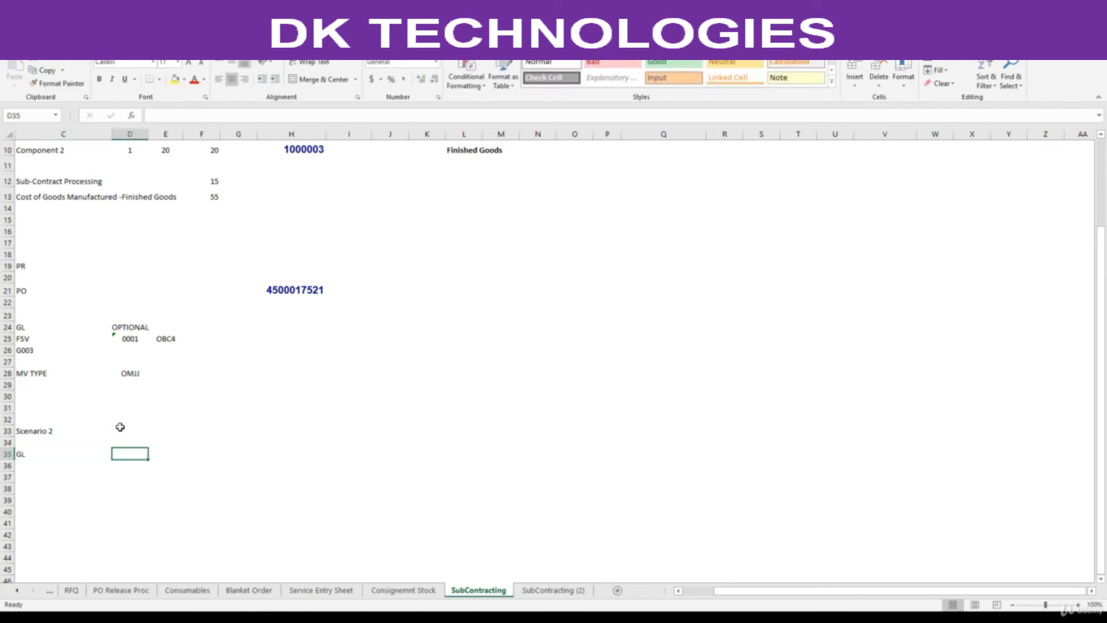
left_click(187, 589)
key("ctrl+c")
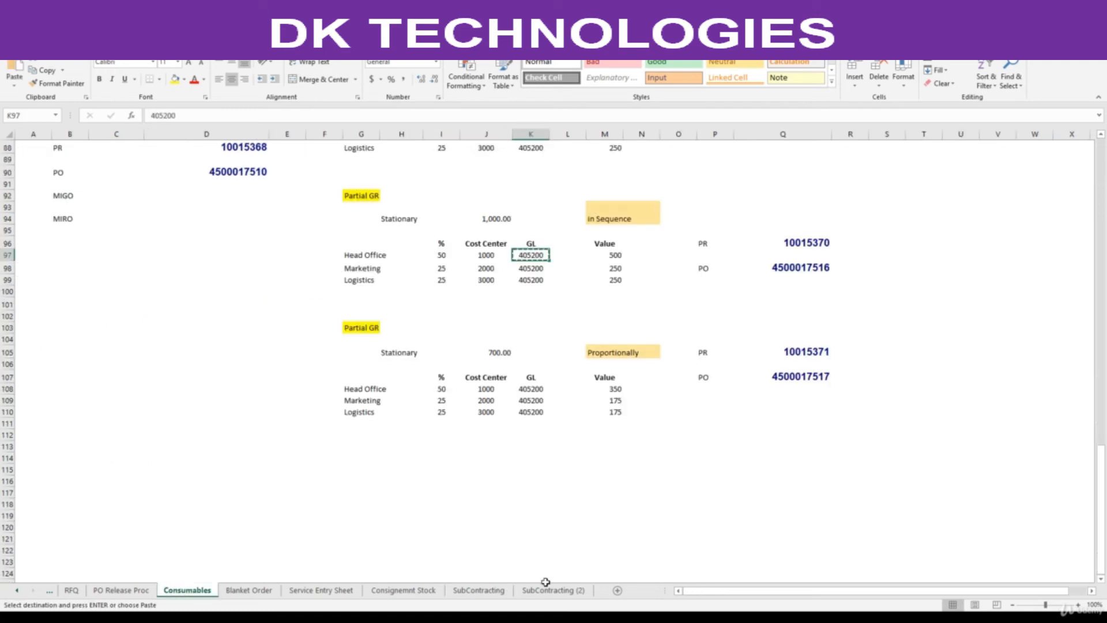
left_click(505, 591)
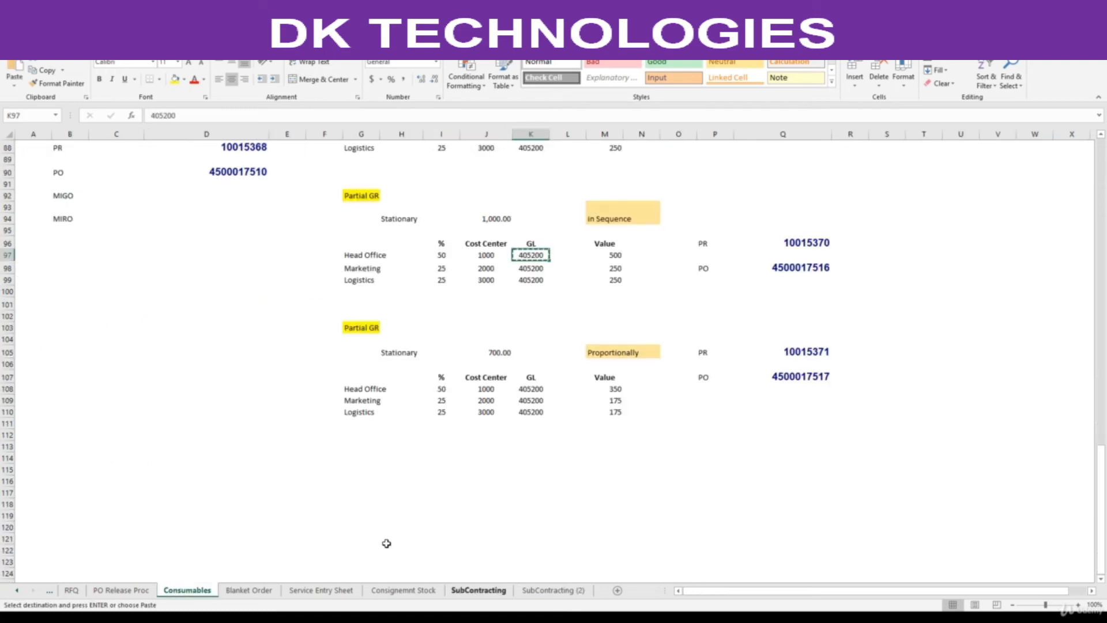
left_click(116, 441)
left_click(119, 458)
key("ctrl+v")
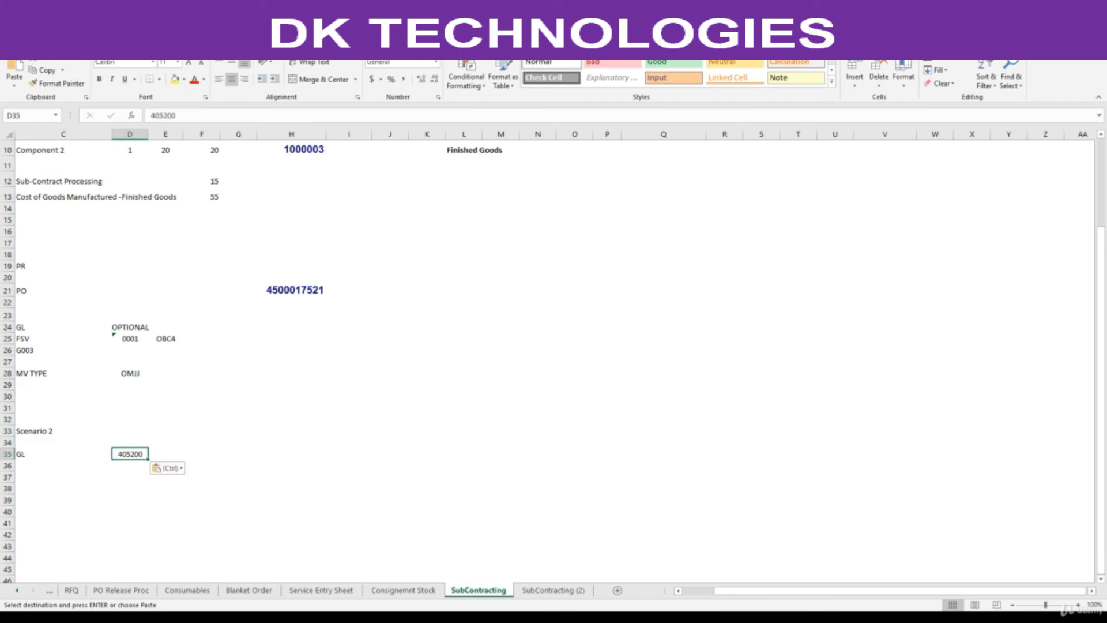
- Switch to the MIGO goods issue and assign the first item to G/L account 405200 and cost center 1000
mouse_move(579, 617)
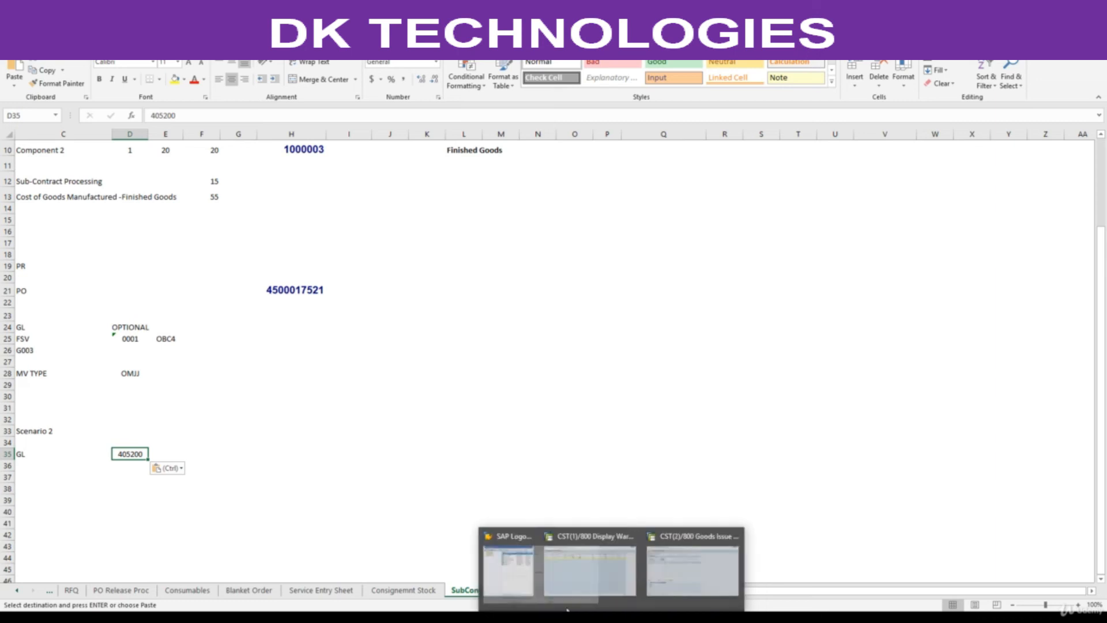
left_click(660, 579)
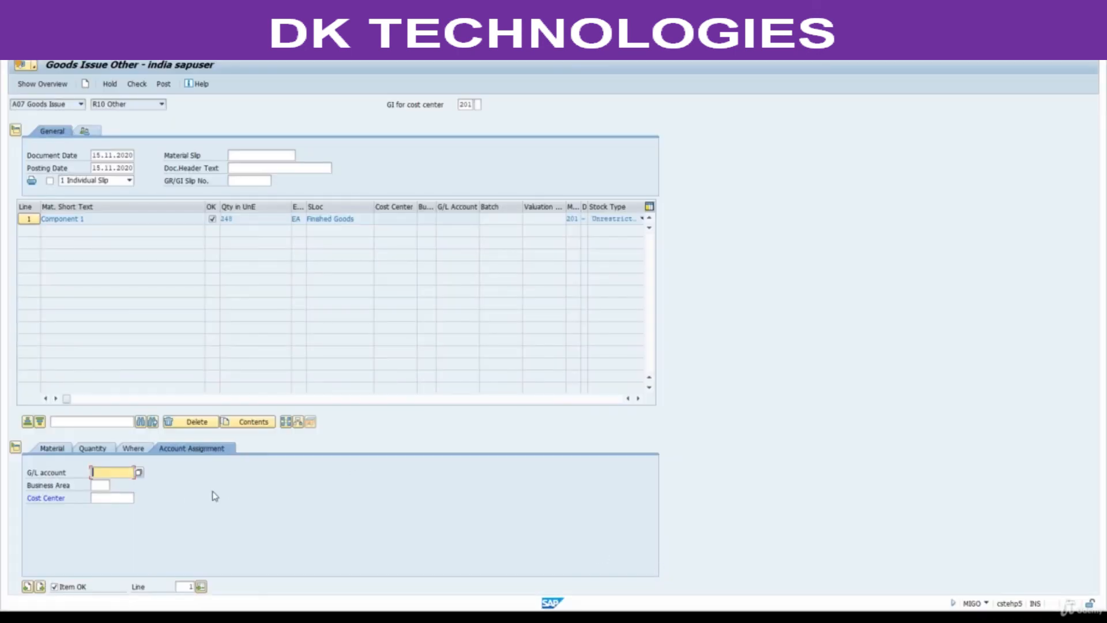
type("405200")
left_click(119, 499)
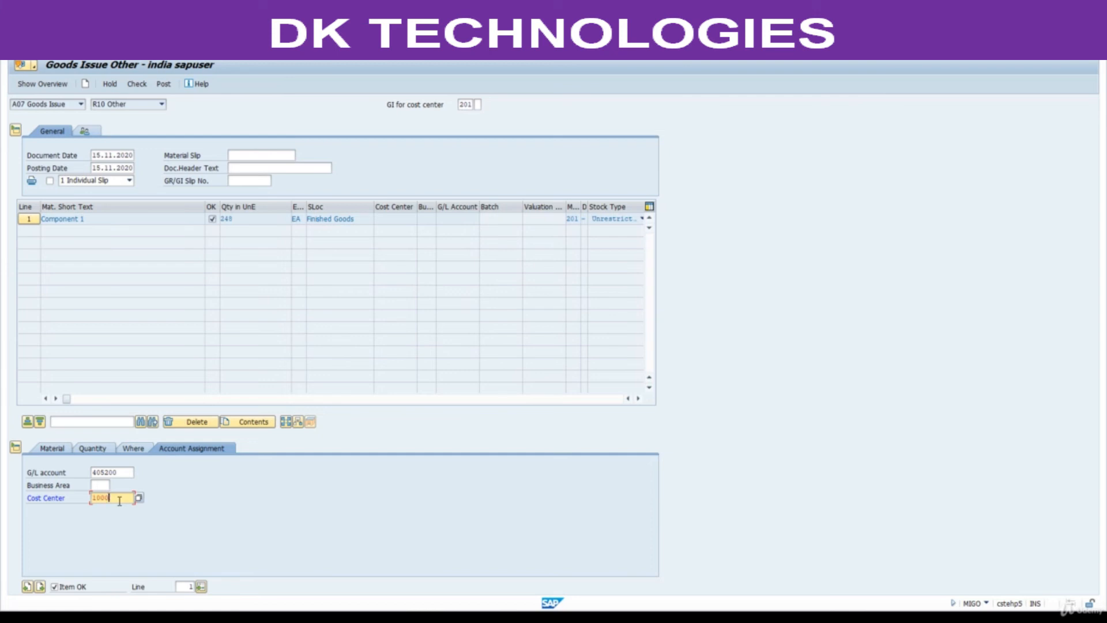
key("Return")
left_click_drag(119, 497, 83, 498)
- Copy the second component's number from the Excel workbook and add material 1000003 as the second goods issue item
key("alt+Tab")
scroll(326, 240, "up", 3)
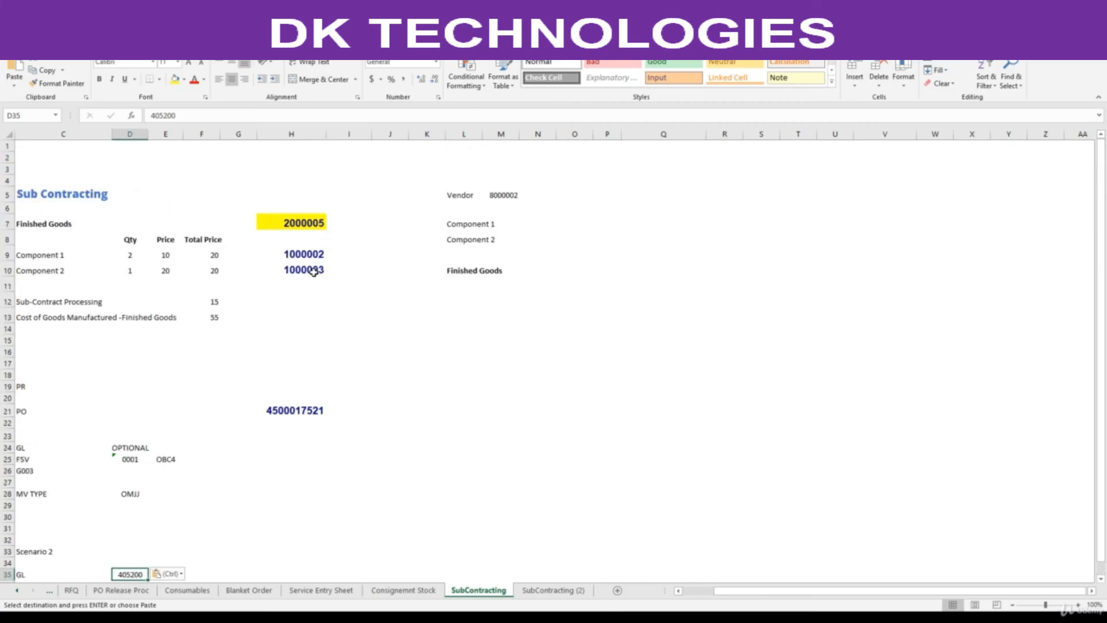
left_click(313, 272)
key("ctrl+c")
key("alt+Tab")
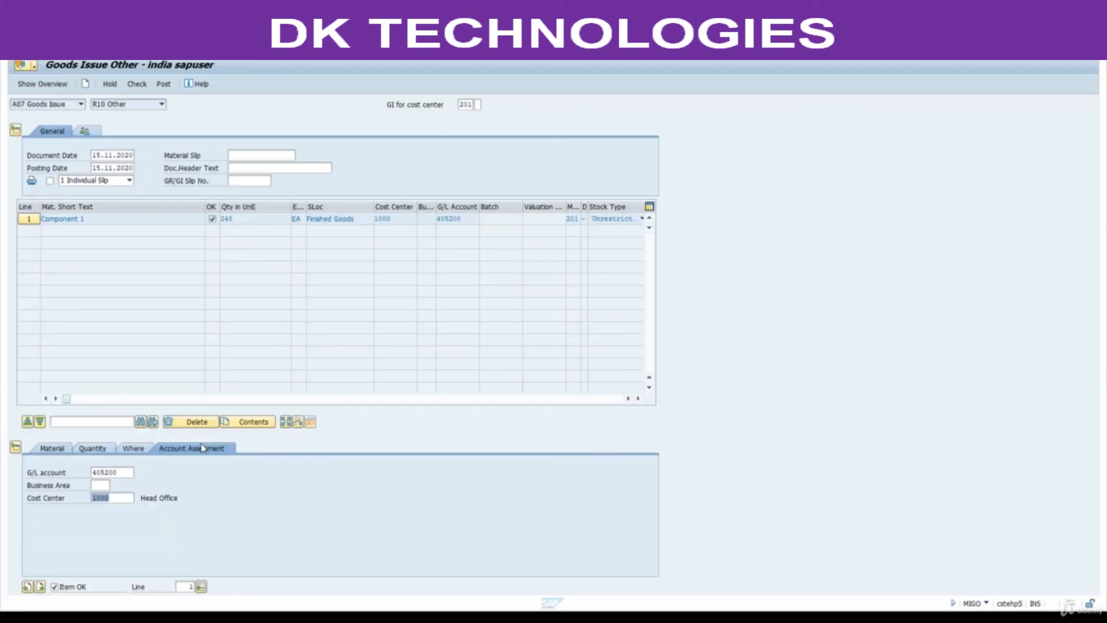
left_click(53, 449)
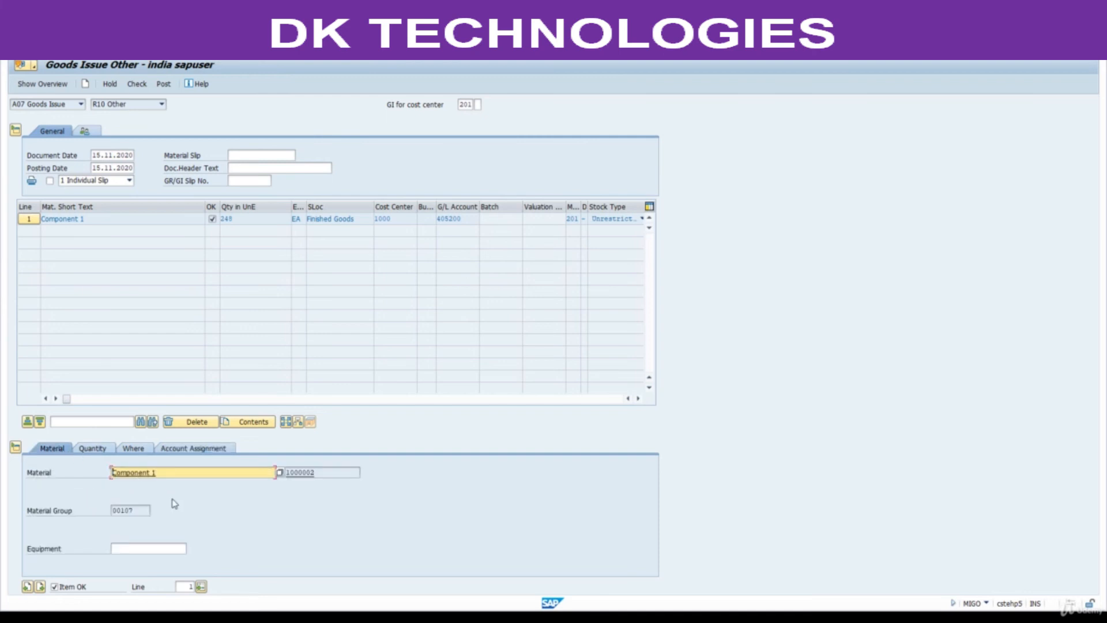
left_click(41, 586)
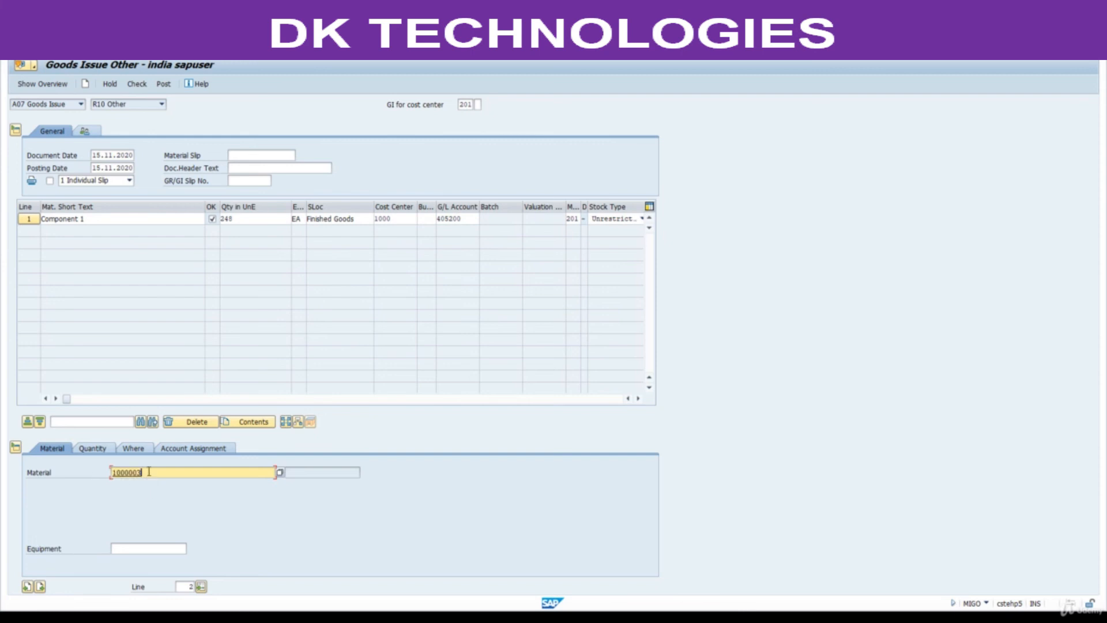
key("Return")
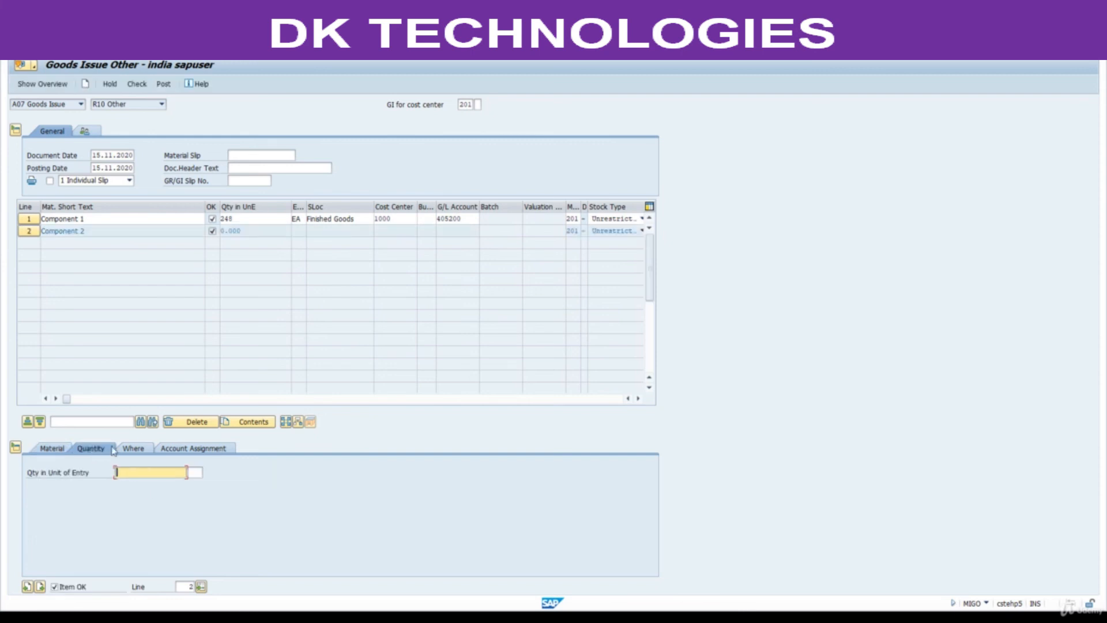
- Look up the second component's unrestricted stock in the warehouse stock report and enter 199 as its item quantity
mouse_move(581, 612)
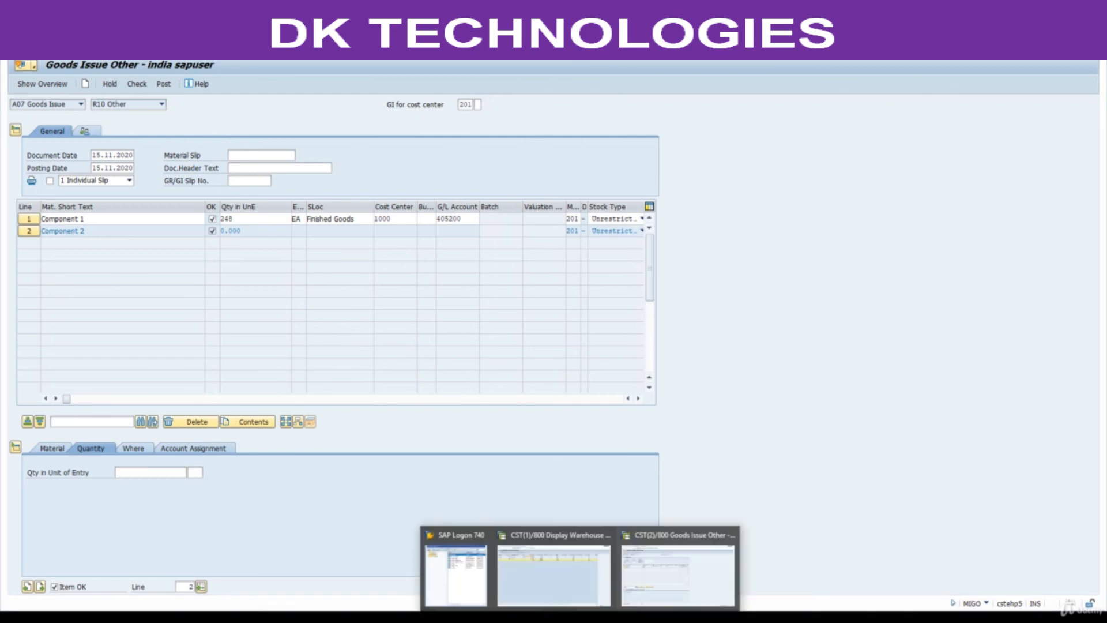
left_click(564, 593)
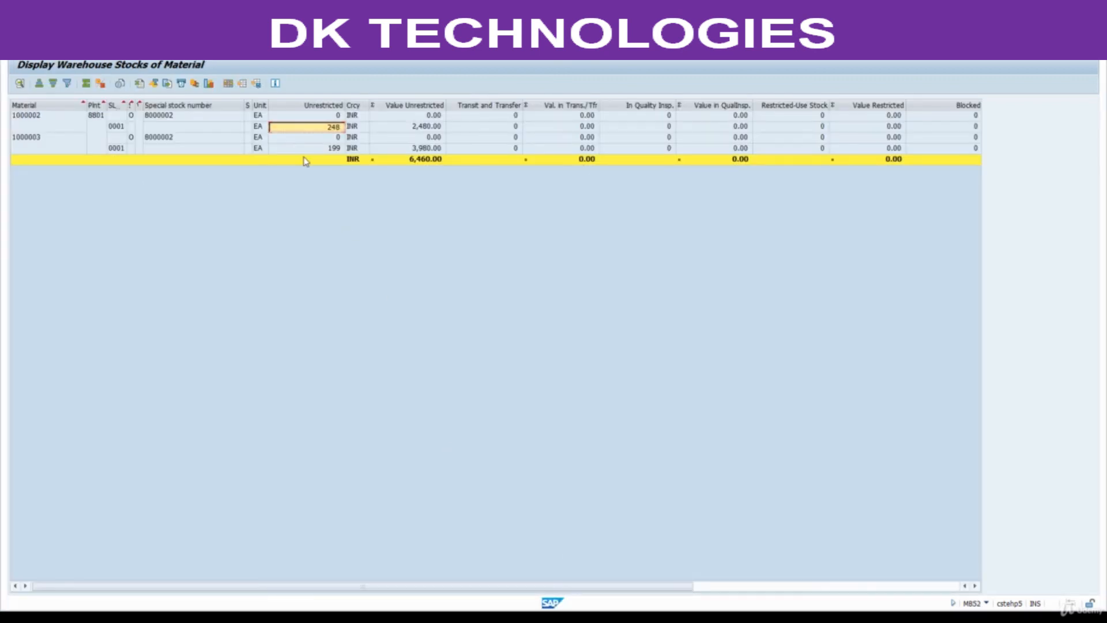
left_click(333, 149)
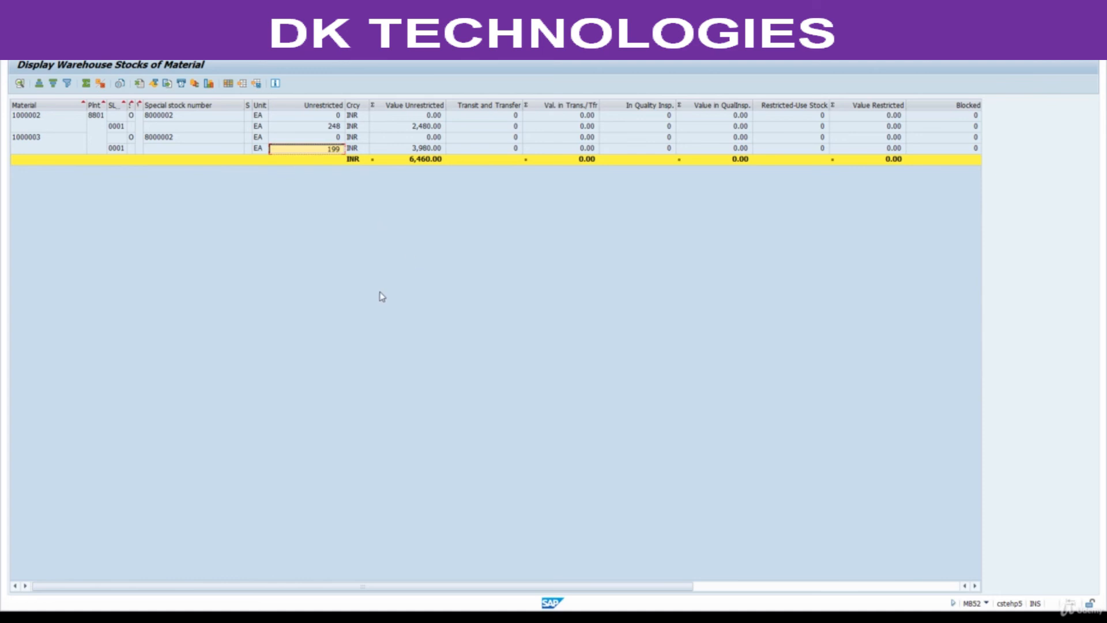
key("alt+Tab")
key("Return")
- Set the second item's plant to 8801 and its storage location to 0001
left_click(134, 448)
left_click(142, 496)
type("880")
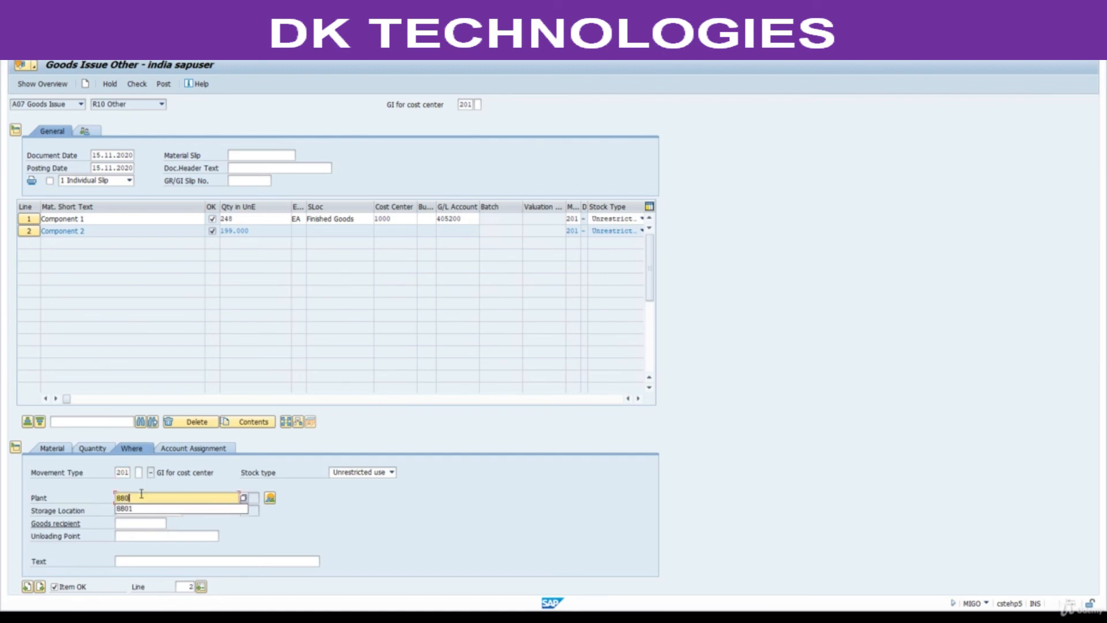
type("1")
key("Tab")
type("0001")
key("Return")
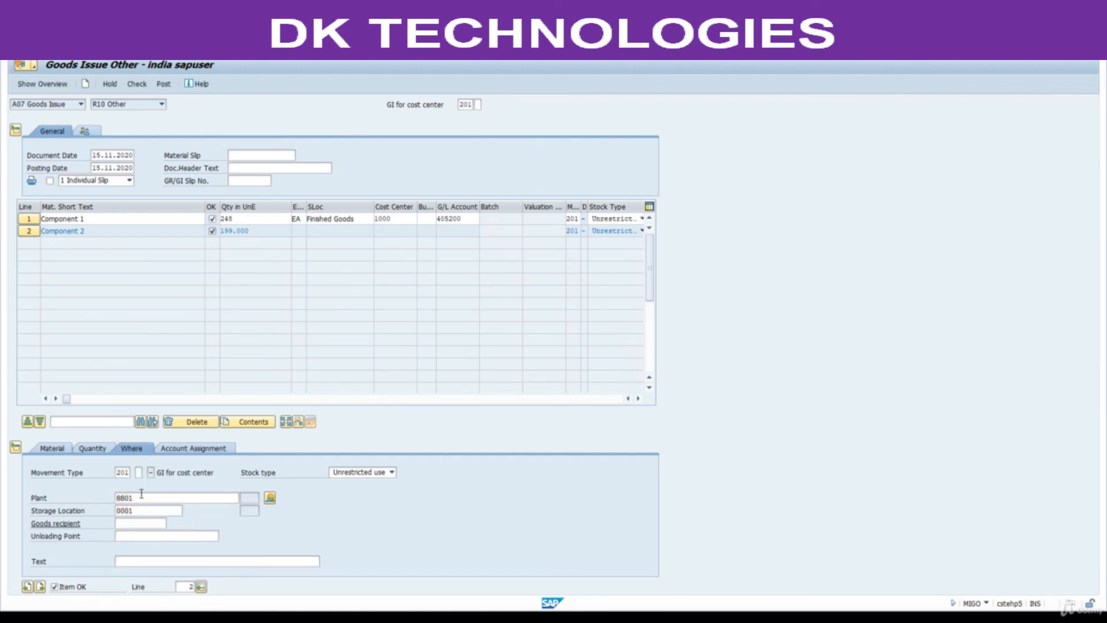
- Assign the second item to G/L account 405200 and cost center 1000
left_click(193, 448)
left_click(133, 472)
left_click(119, 484)
left_click(103, 496)
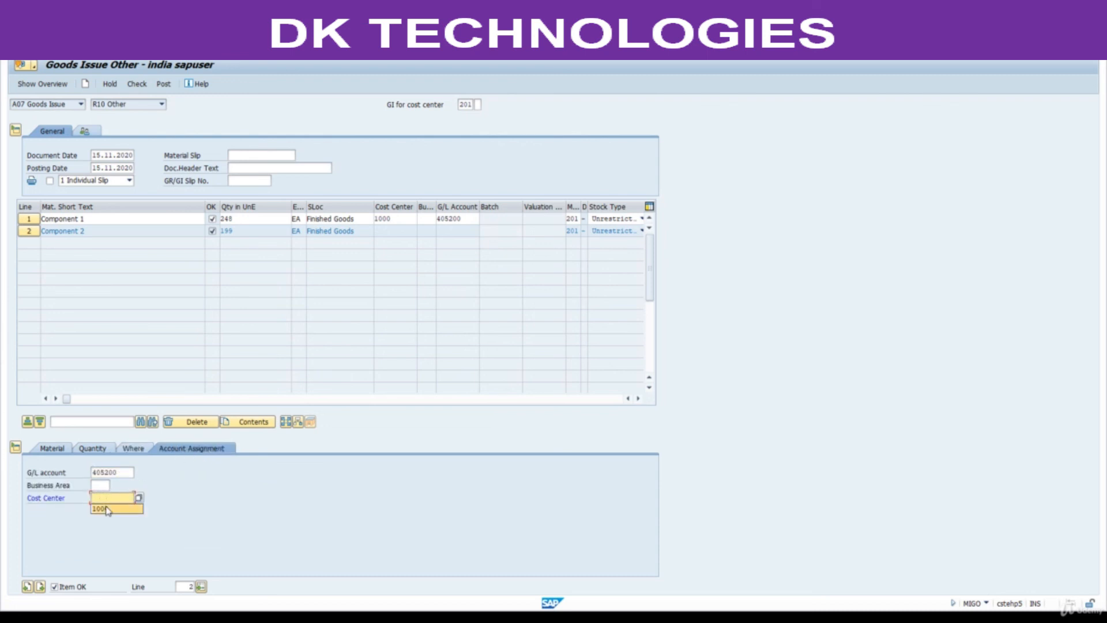
left_click(108, 510)
key("Return")
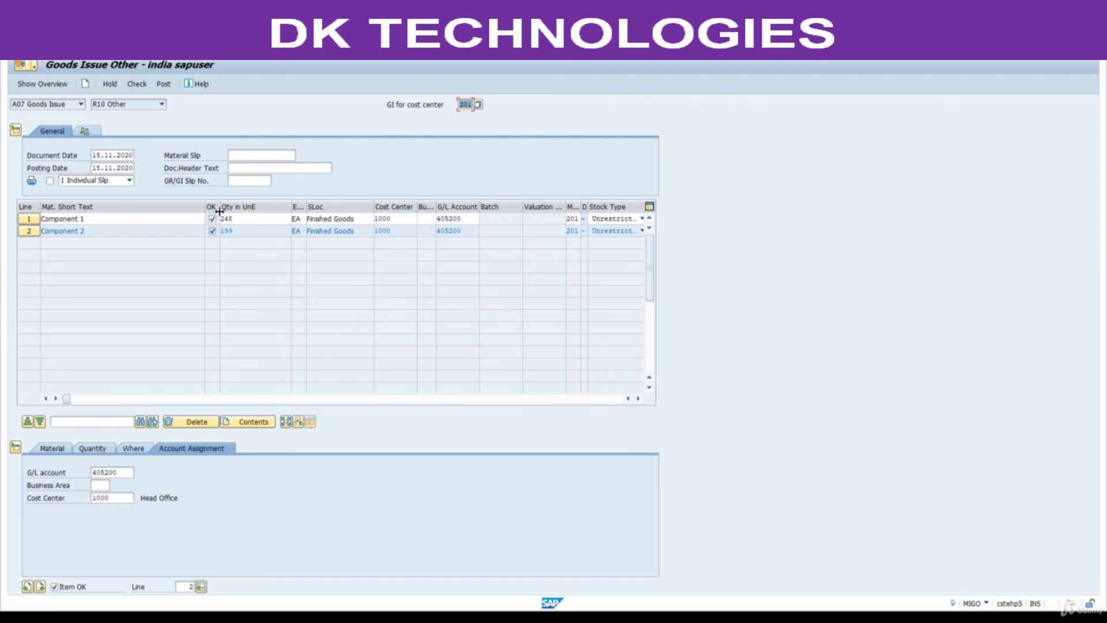
- Check the goods issue document with both component items and post it
left_click(140, 89)
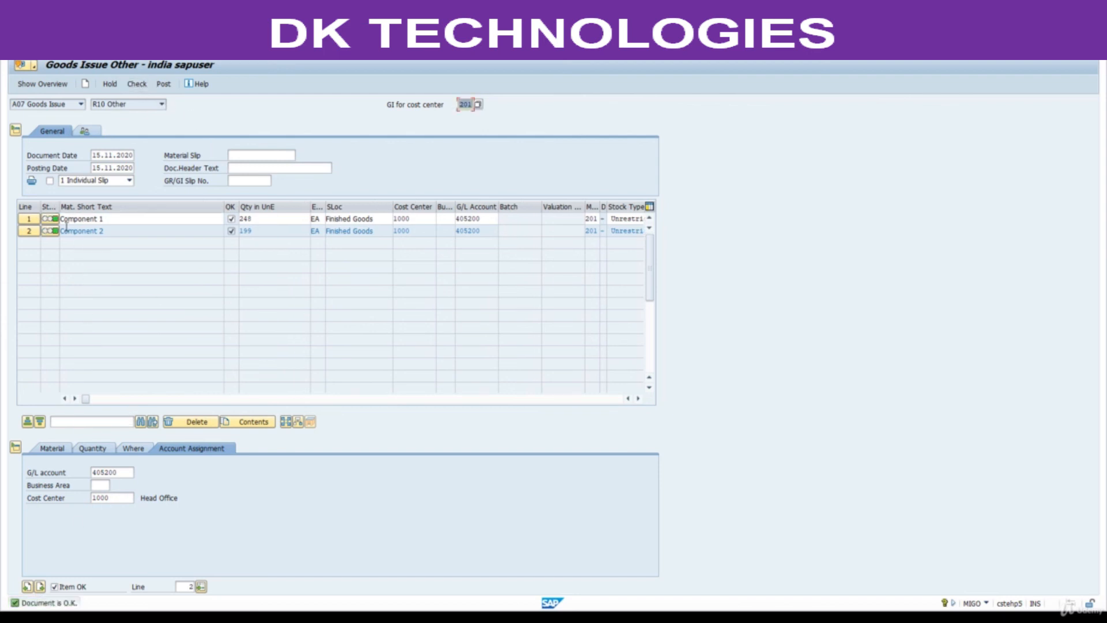
left_click(164, 85)
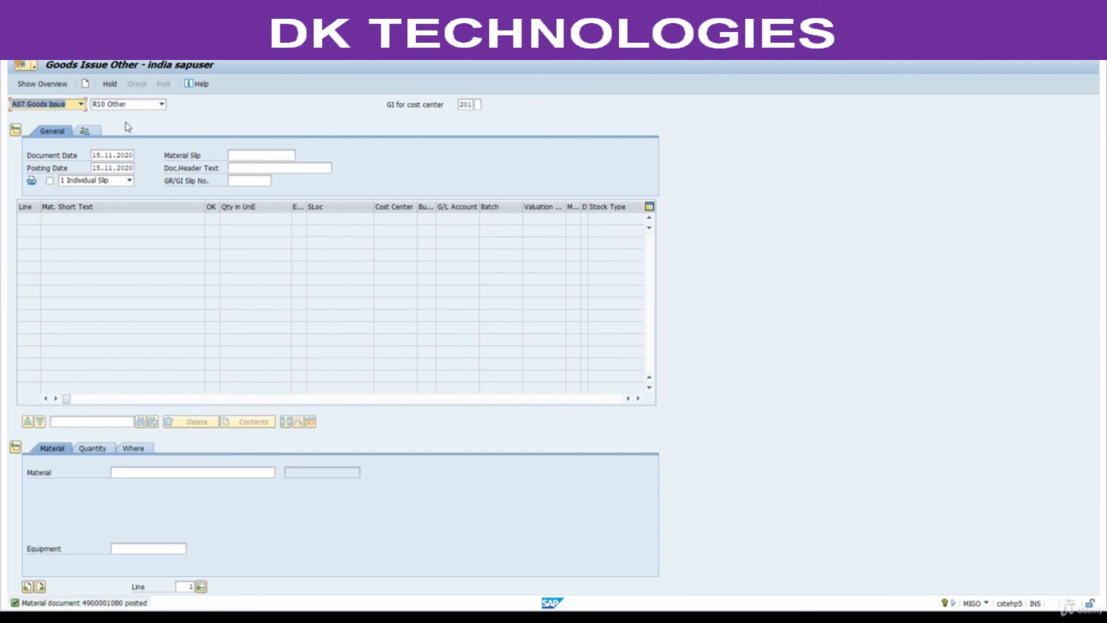
- Display the posted material document and open its accounting document to review the entries
left_click(81, 104)
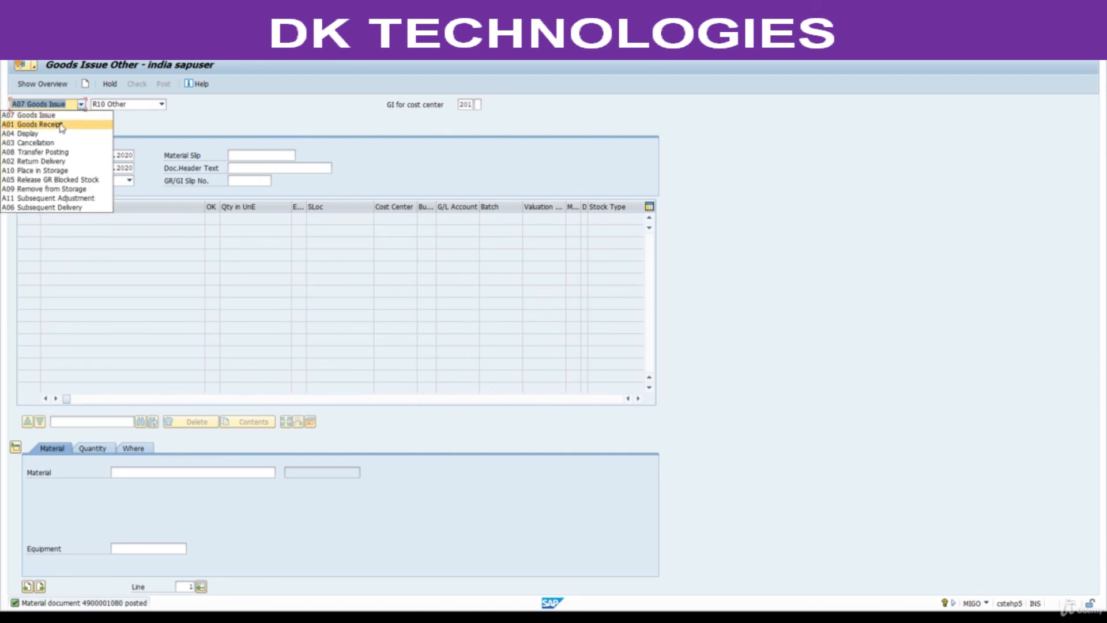
left_click(55, 134)
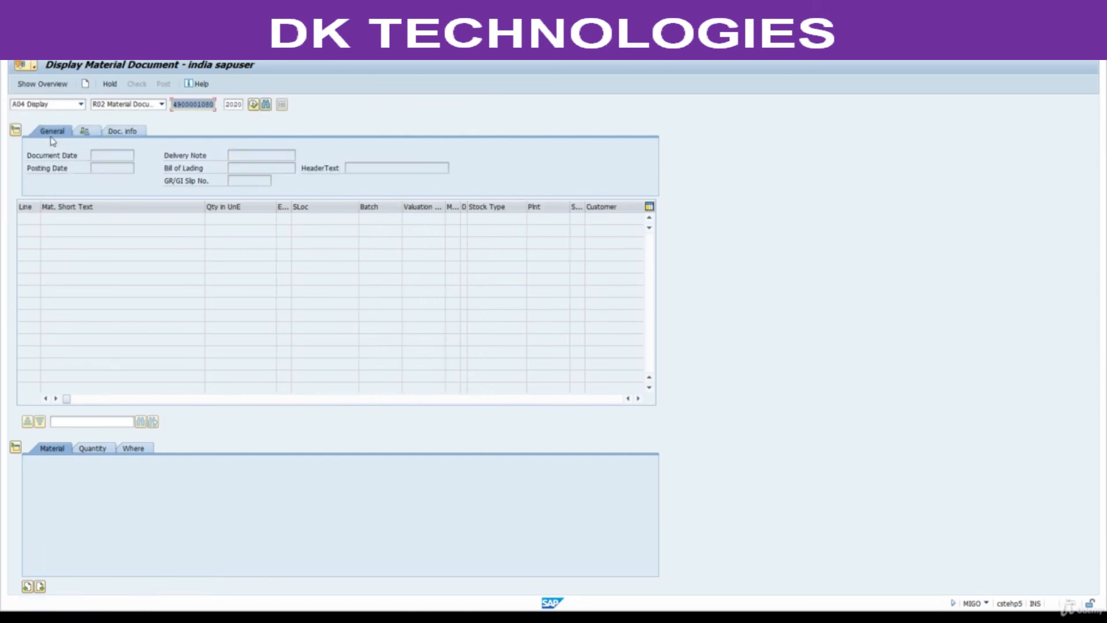
key("Return")
left_click(129, 132)
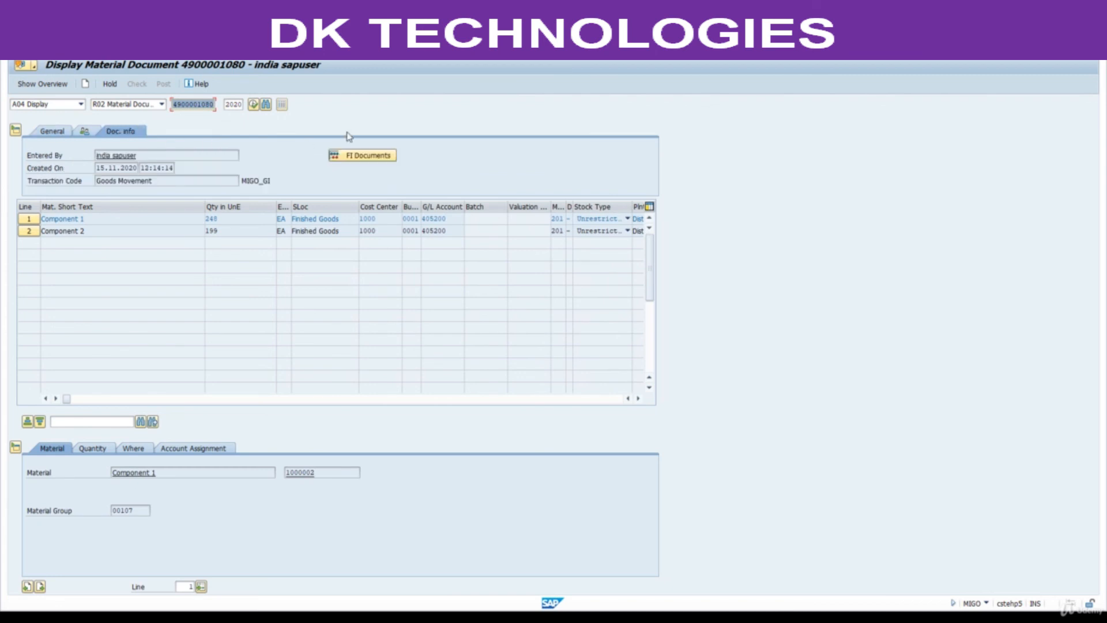
left_click(361, 155)
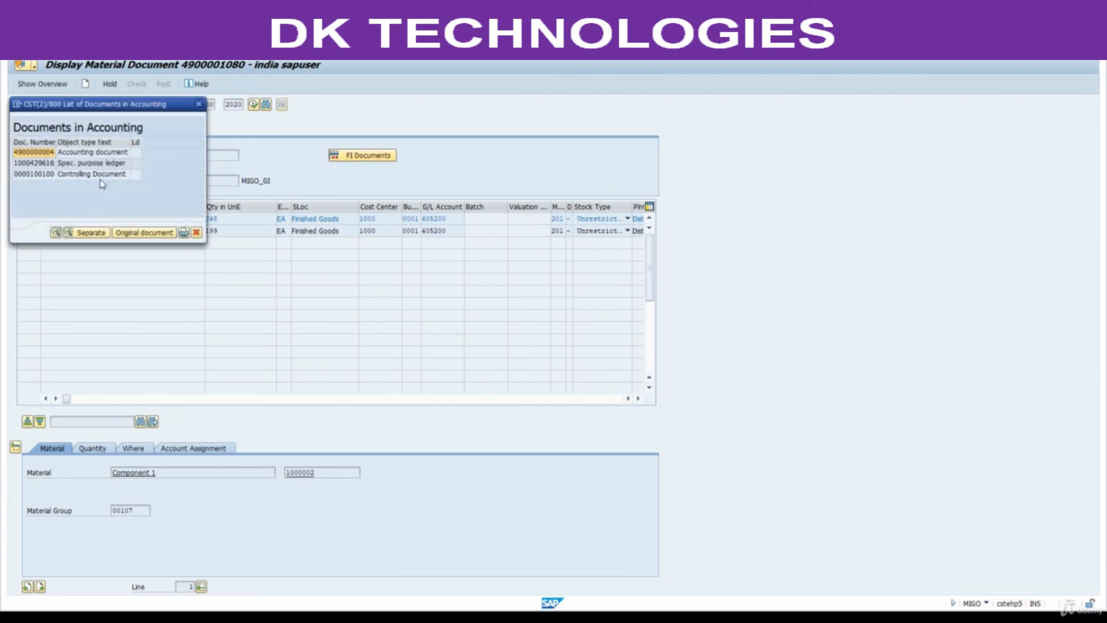
double_click(41, 152)
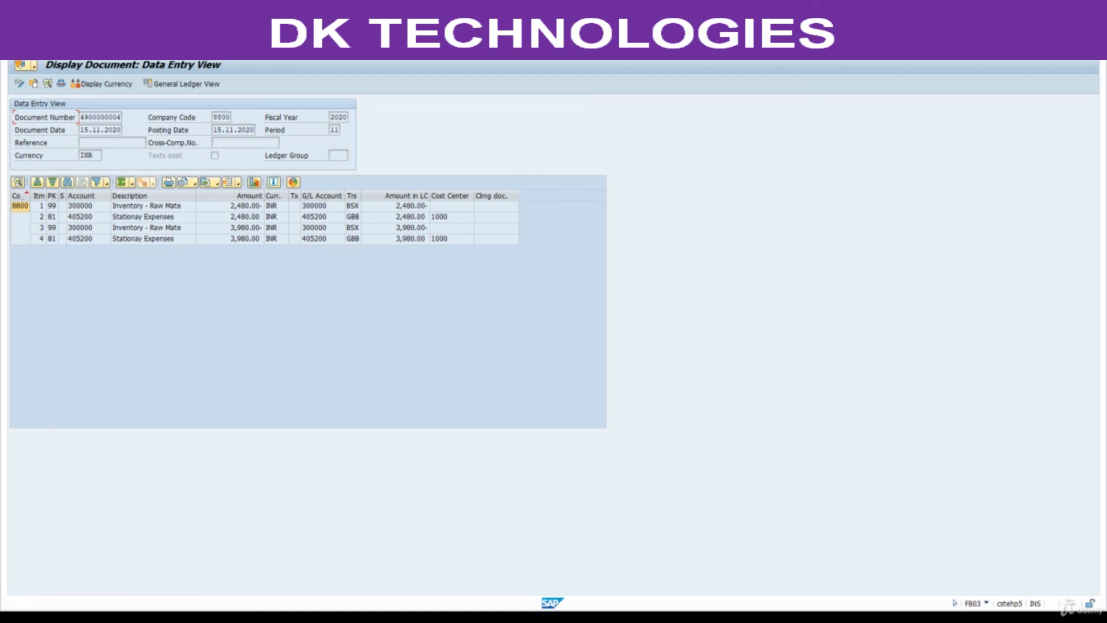
- Rerun the warehouse stock report to check the remaining stock of materials 1000002 and 1000003
mouse_move(568, 617)
left_click(566, 581)
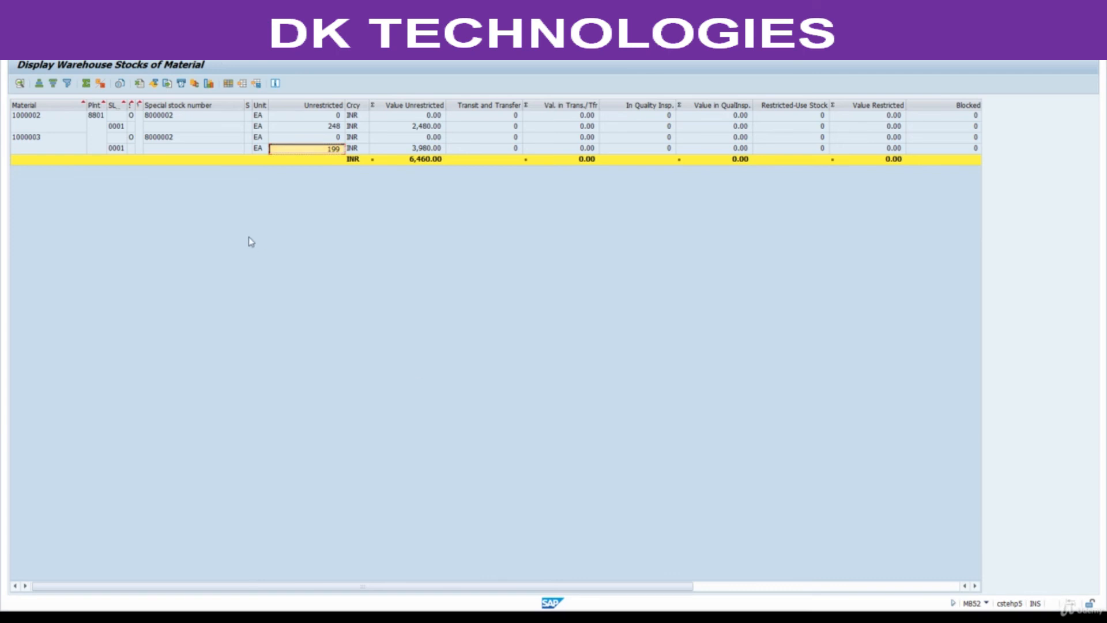
left_click(337, 127)
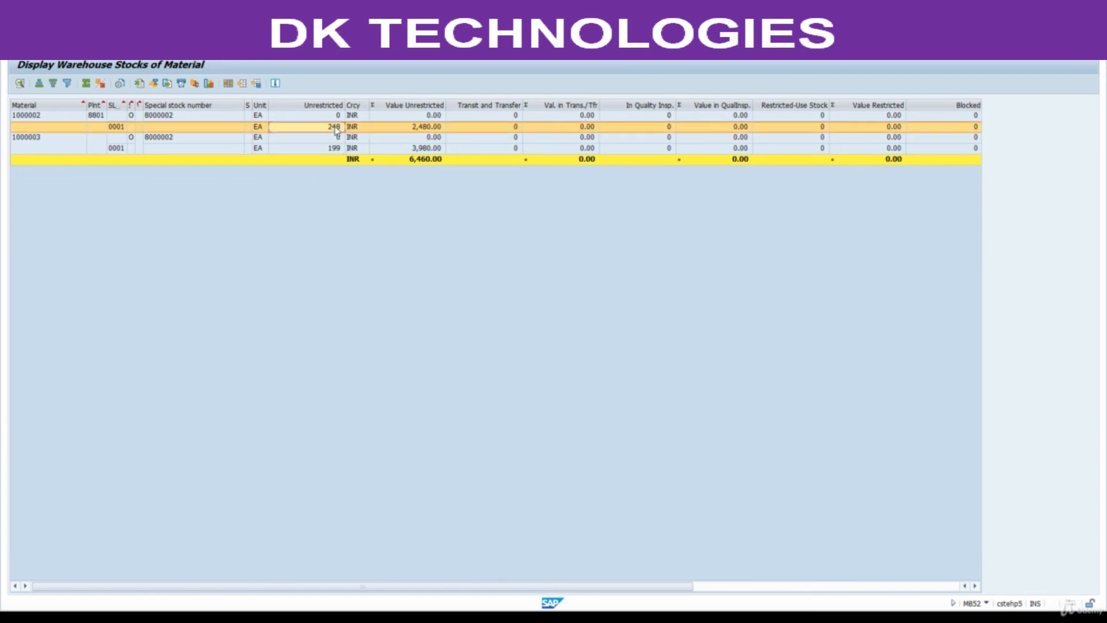
left_click(157, 53)
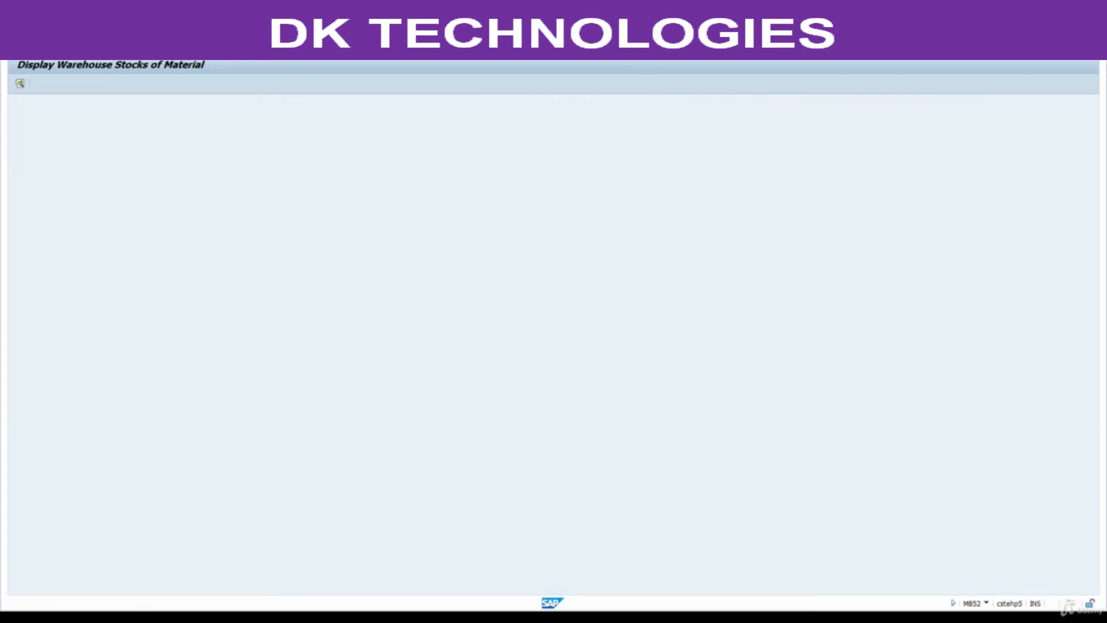
left_click(19, 84)
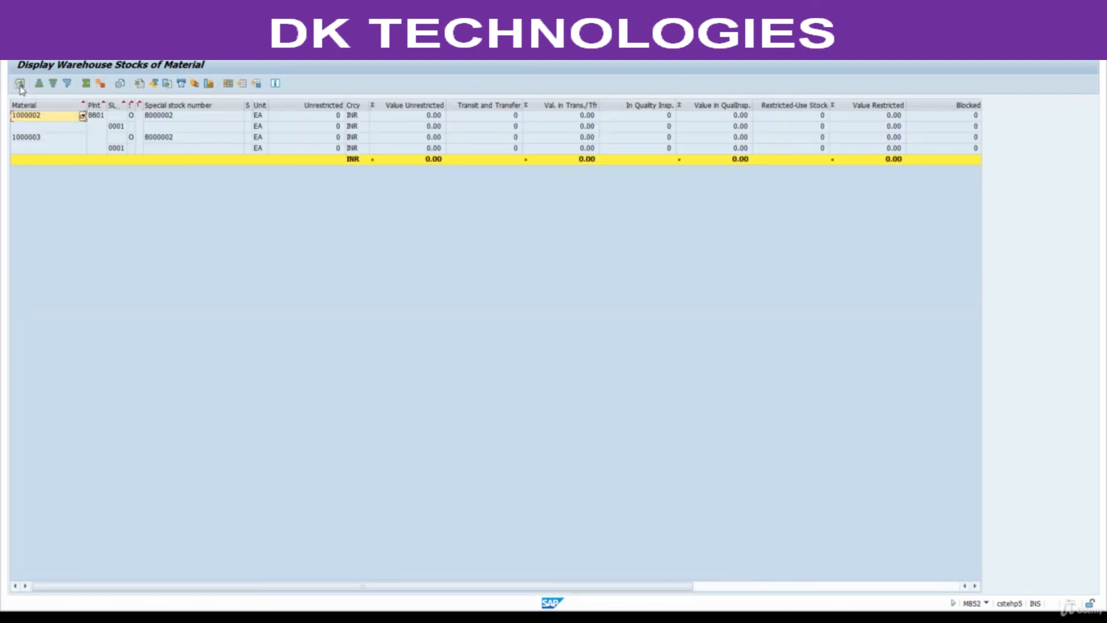